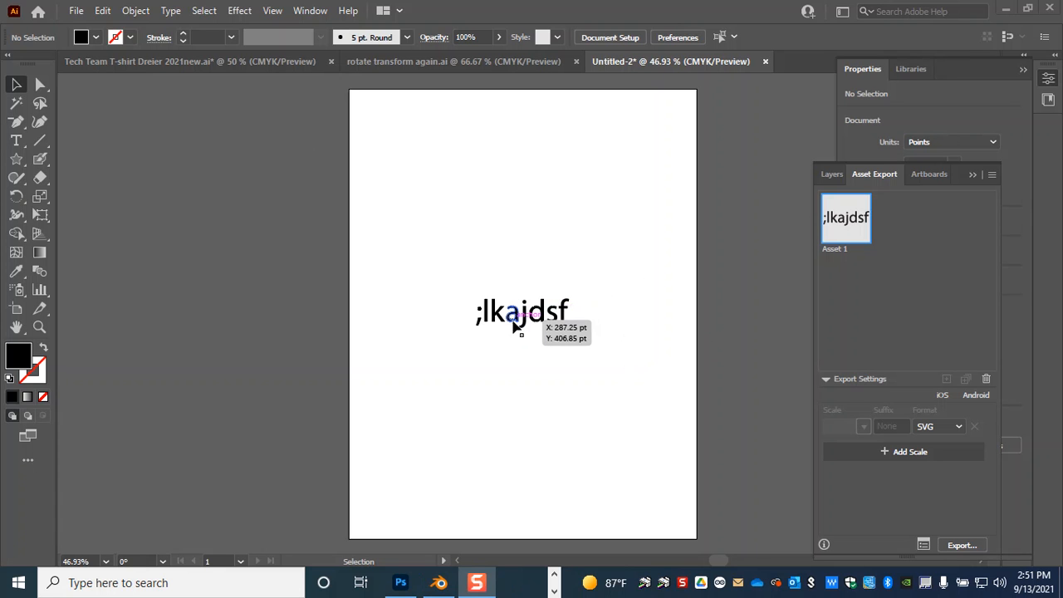
- Add the surname as point text above the existing text and enlarge it to about 83 pt
click(516, 326)
click(506, 241)
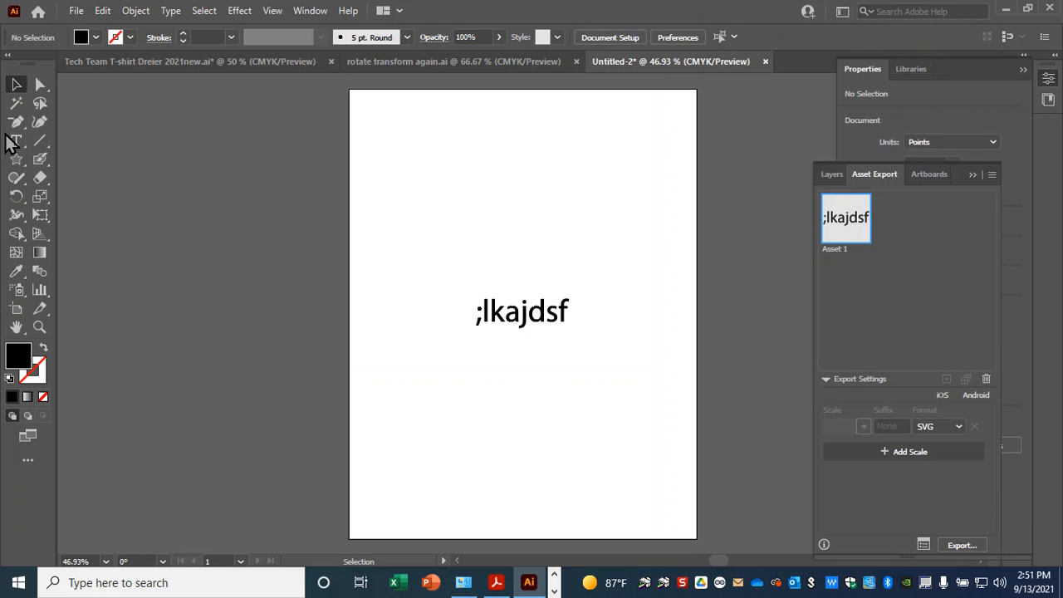
click(16, 140)
click(462, 207)
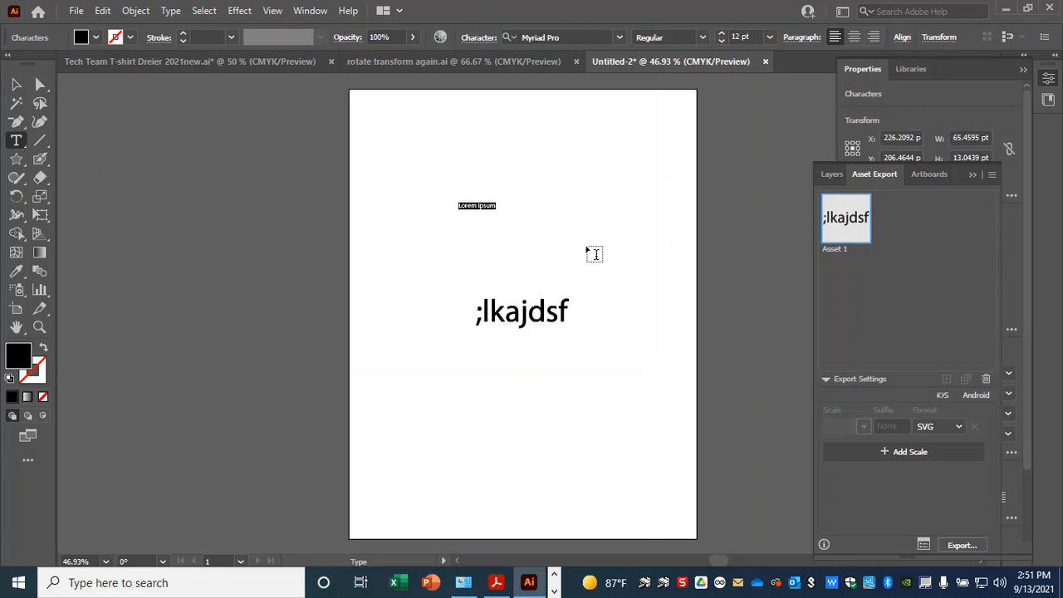
text(Feeney)
click(16, 84)
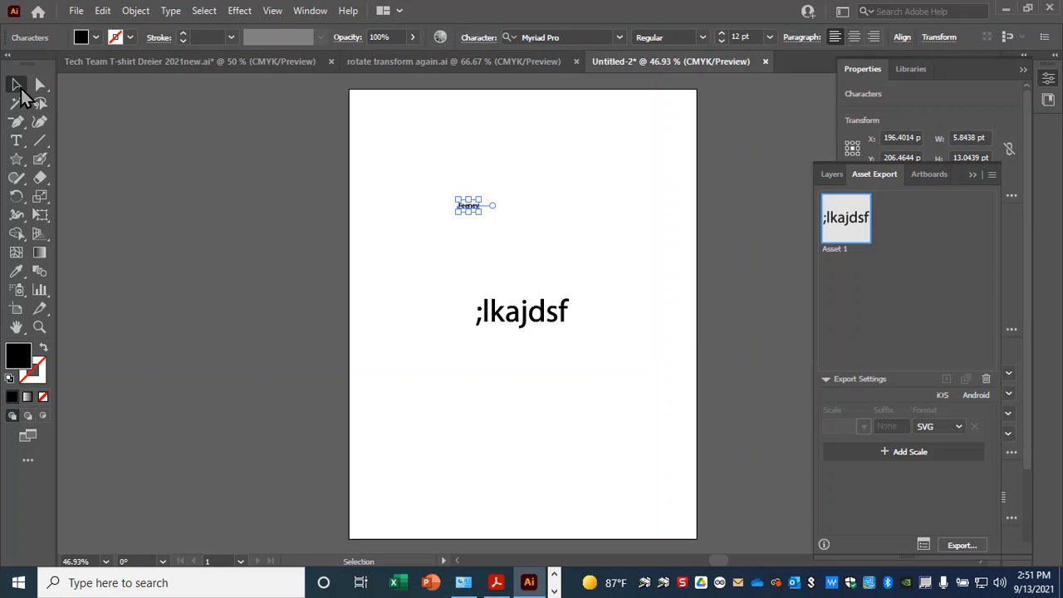
drag(480, 213, 607, 263)
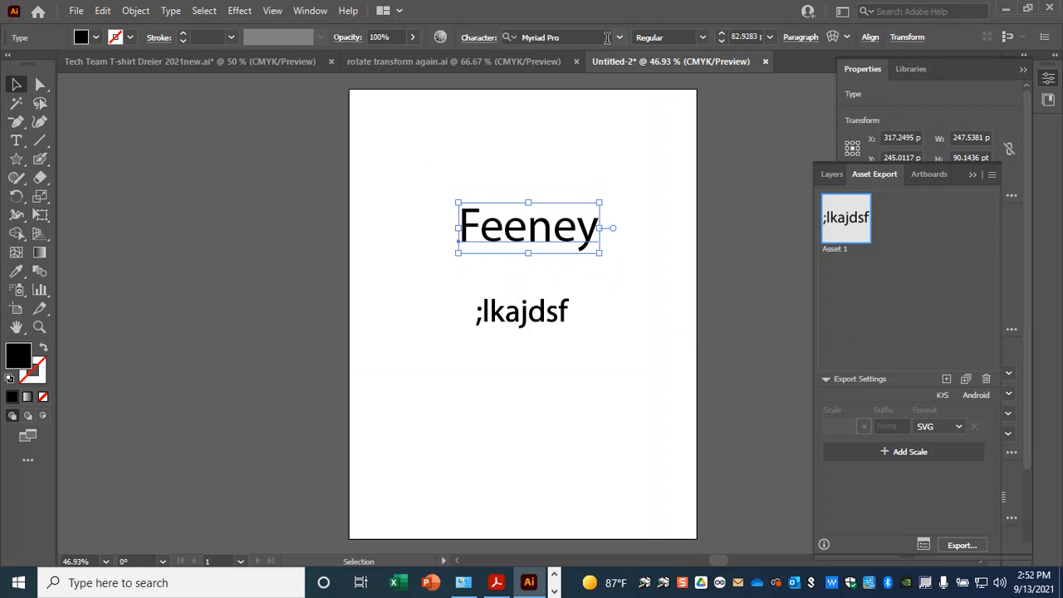
- Set the surname's font to Copperplate Gothic Bold and shift the text to roughly the page's horizontal center
click(621, 38)
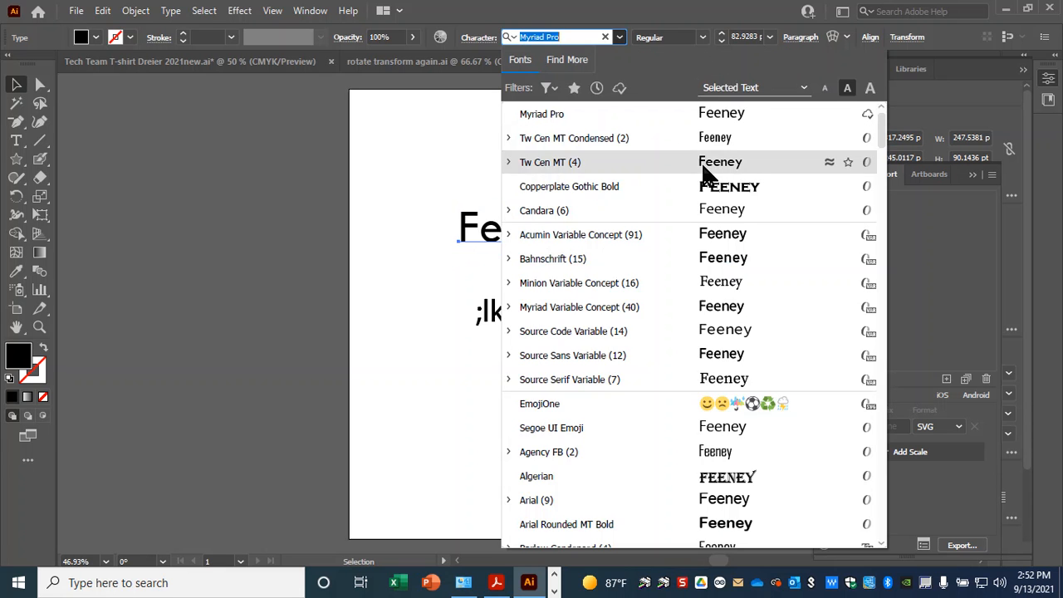
click(728, 189)
click(573, 254)
drag(579, 238, 550, 231)
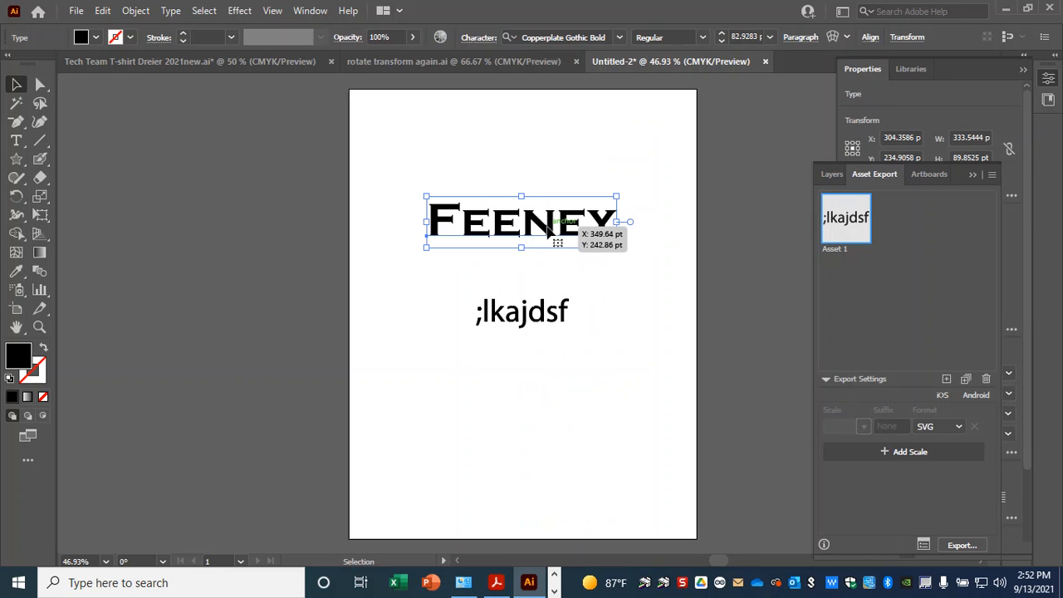
- Duplicate the surname straight down into the lower half of the page and delete the ";lkajdsf" artwork between the copies
drag(547, 233, 547, 395)
click(546, 319)
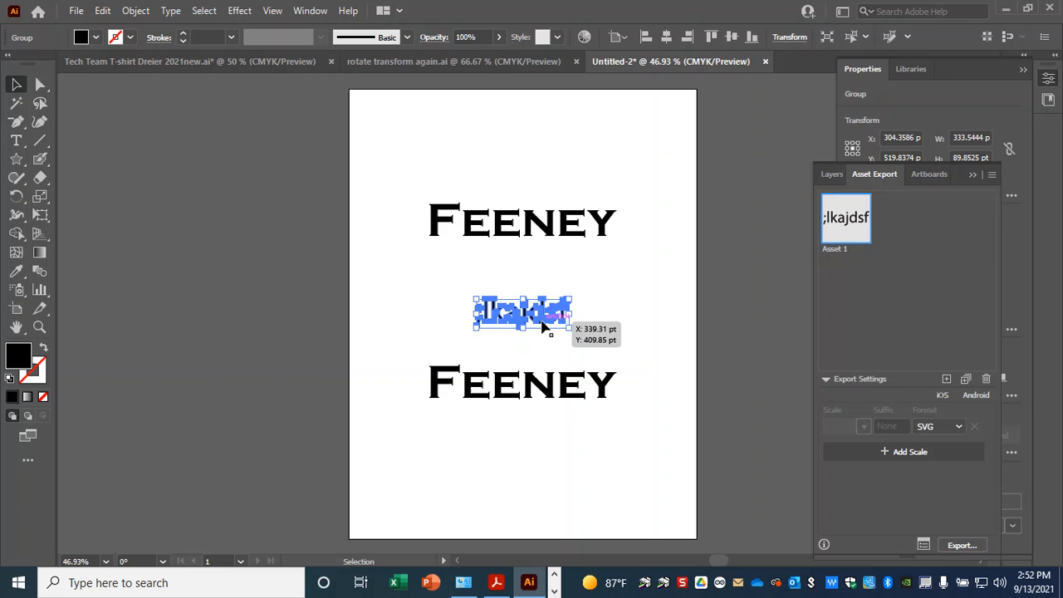
key(Delete)
- Convert the lower surname copy to outlines and deselect it
click(532, 379)
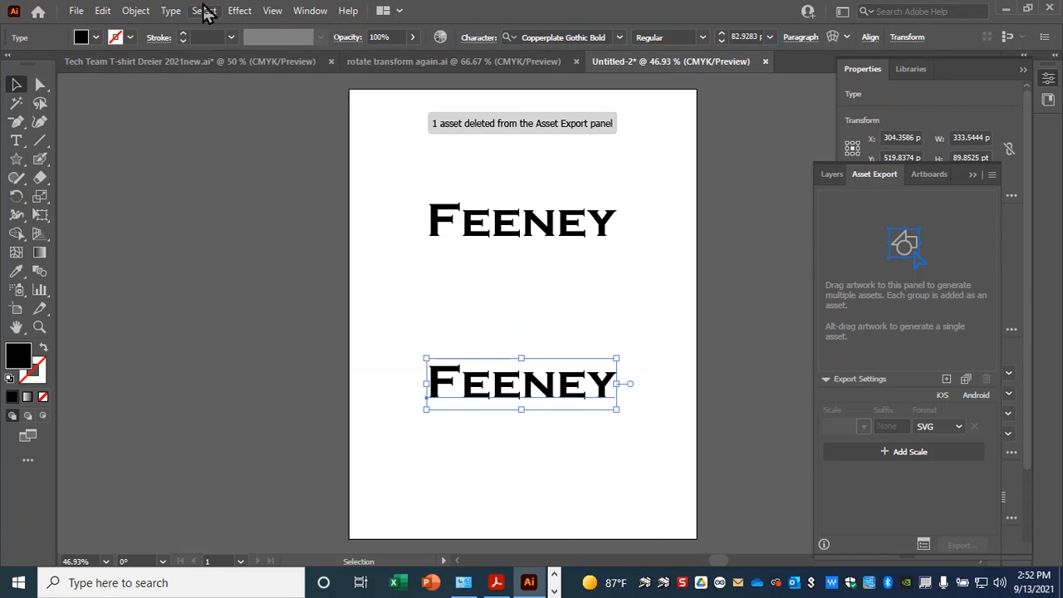
click(139, 13)
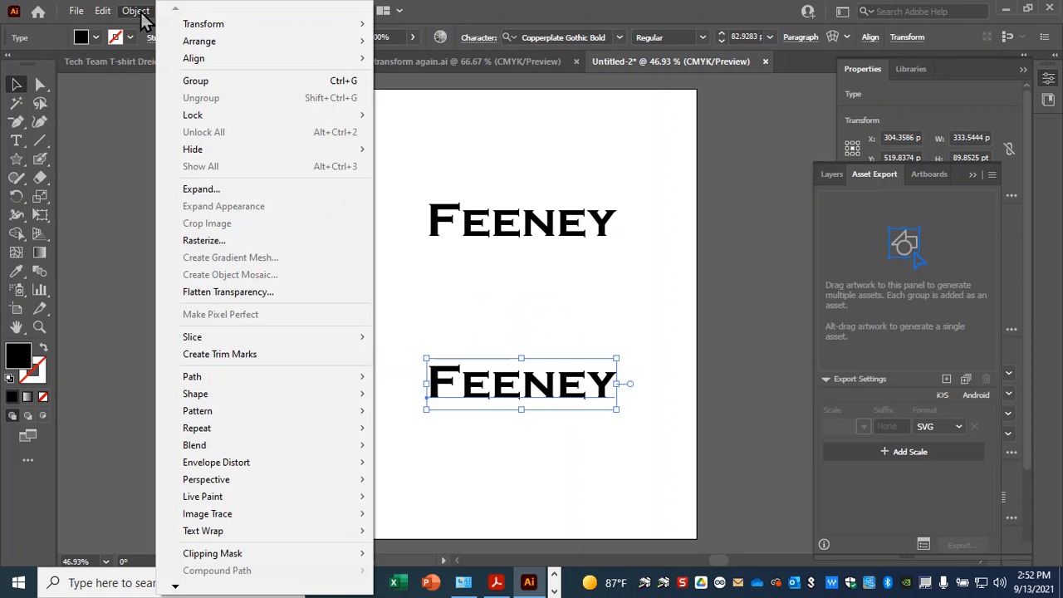
click(138, 11)
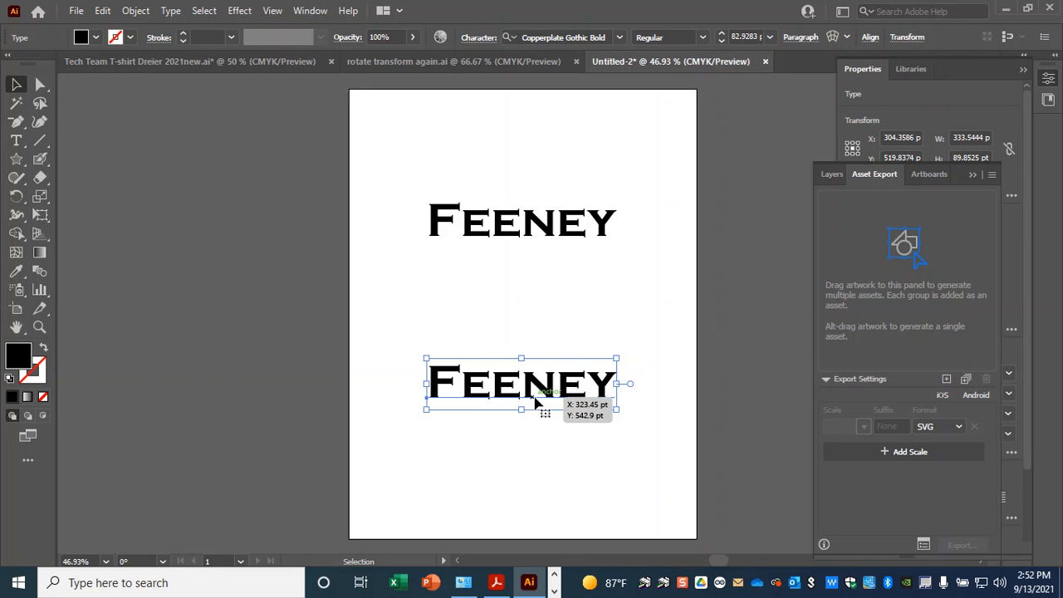
click(170, 10)
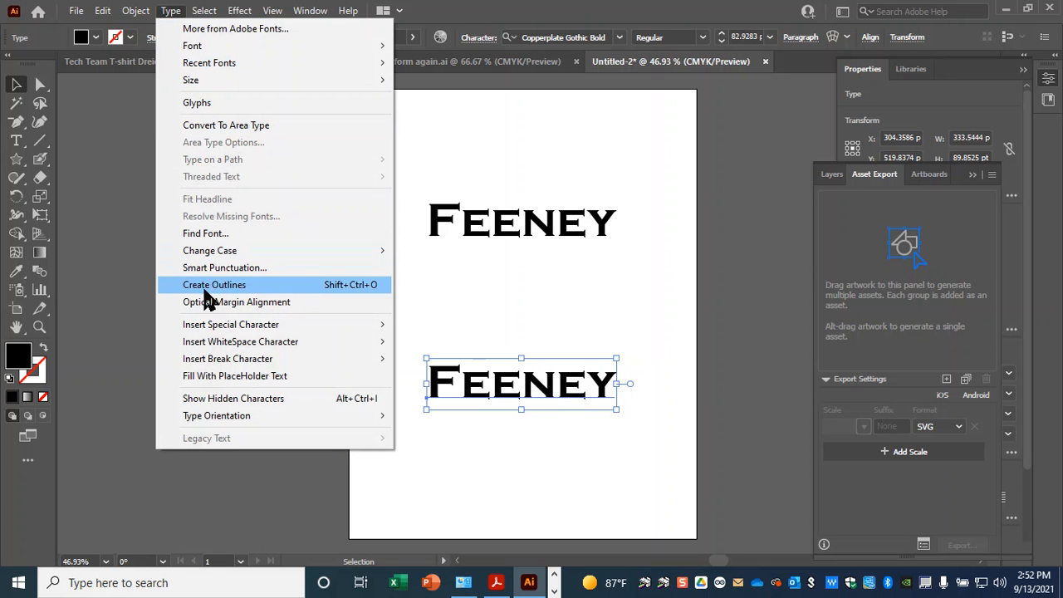
click(268, 288)
click(560, 407)
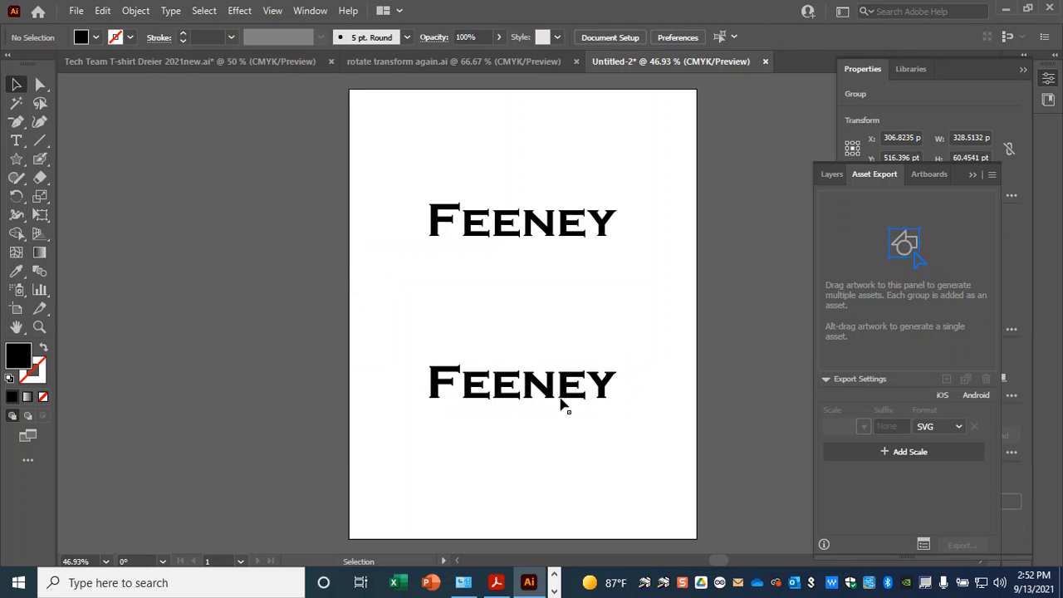
- Export the outlined surname as an SVG asset to G:\My Drive\1x\ and check the exported files in its SVG folder
click(560, 400)
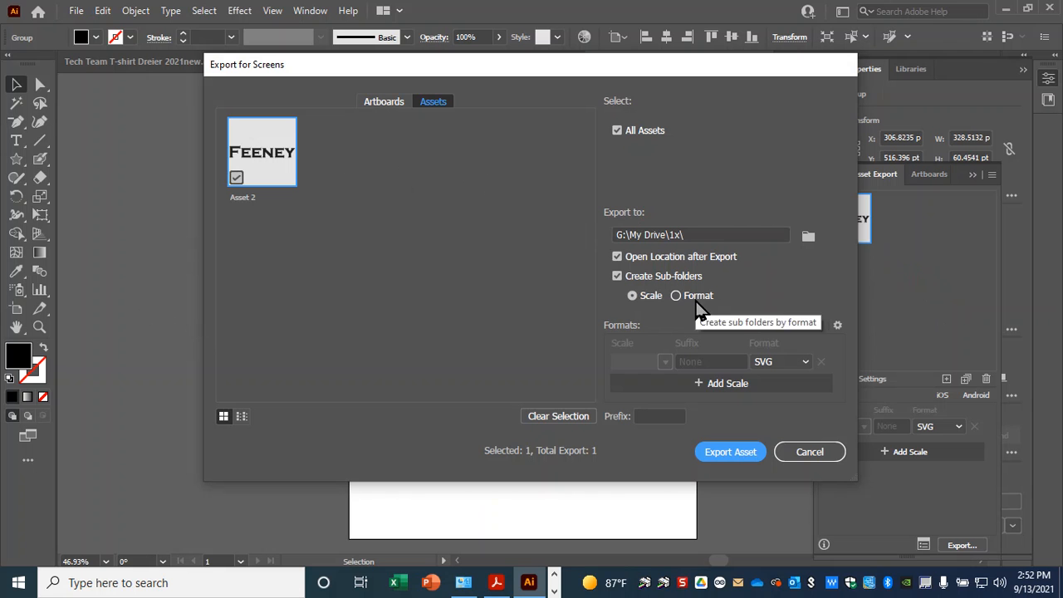
click(720, 385)
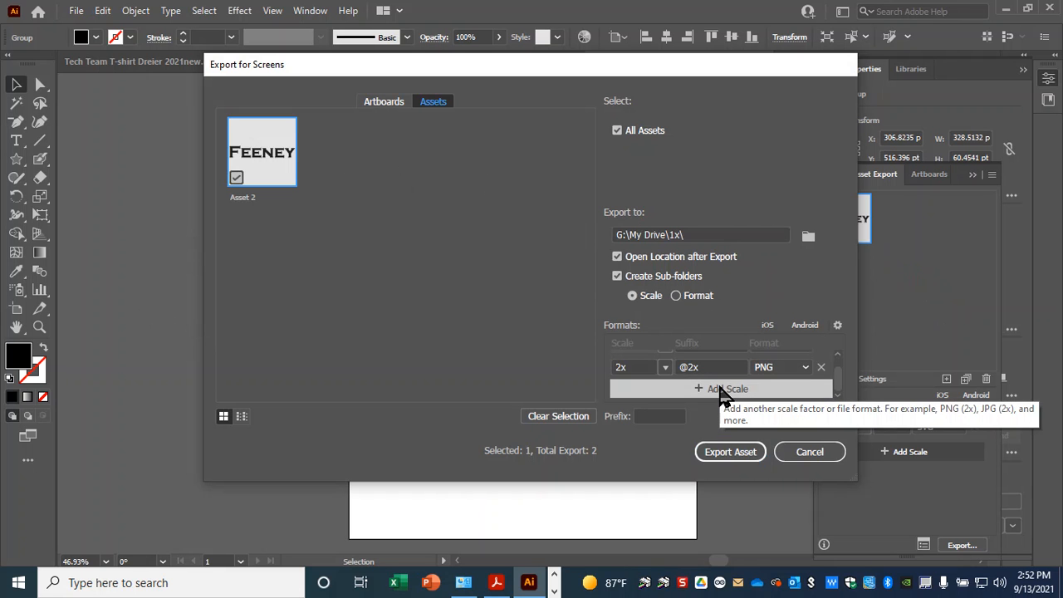
click(804, 366)
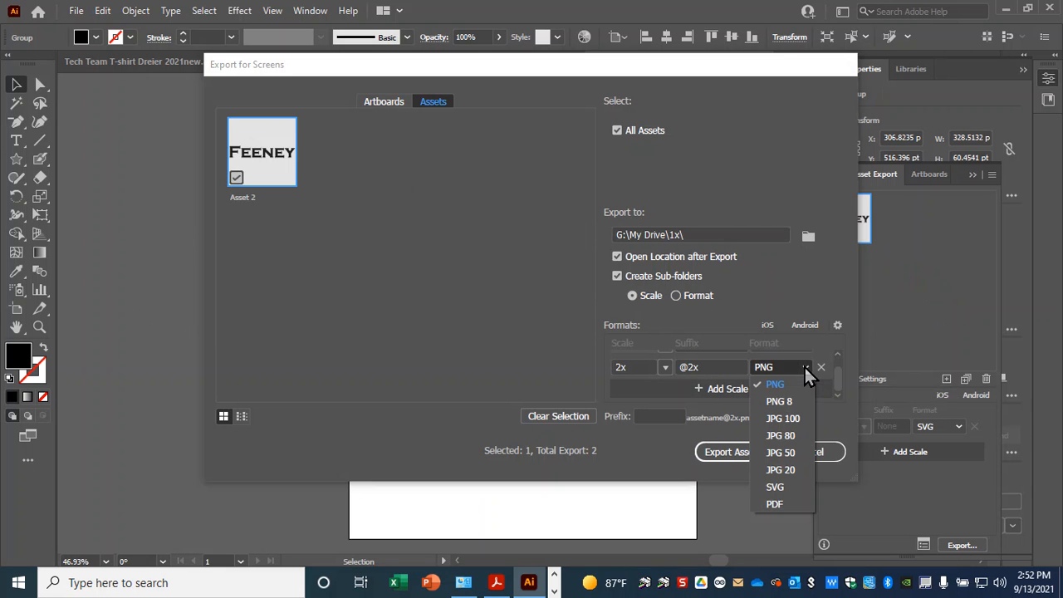
click(793, 487)
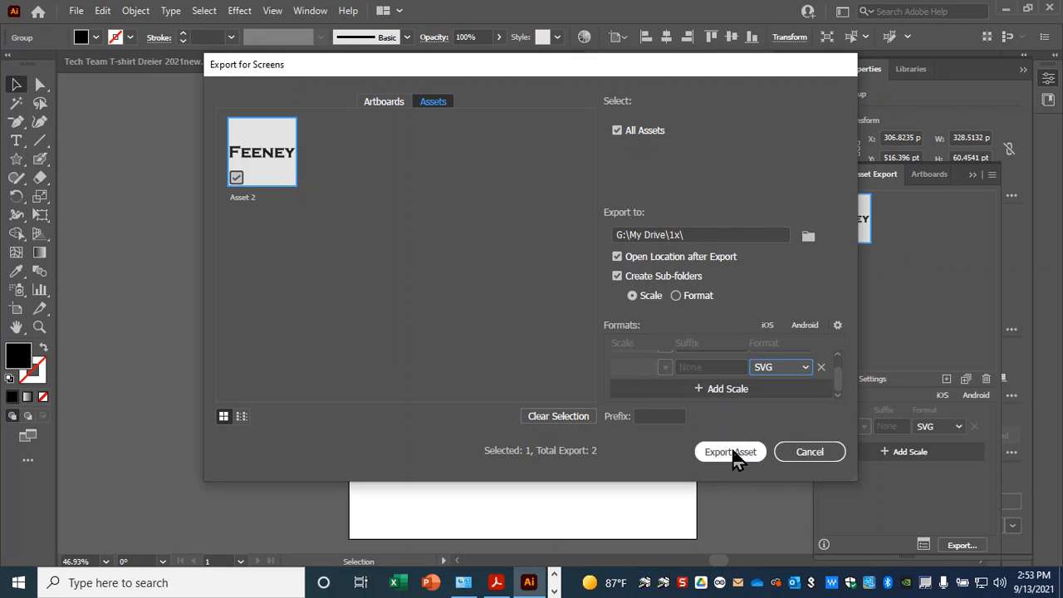
click(734, 456)
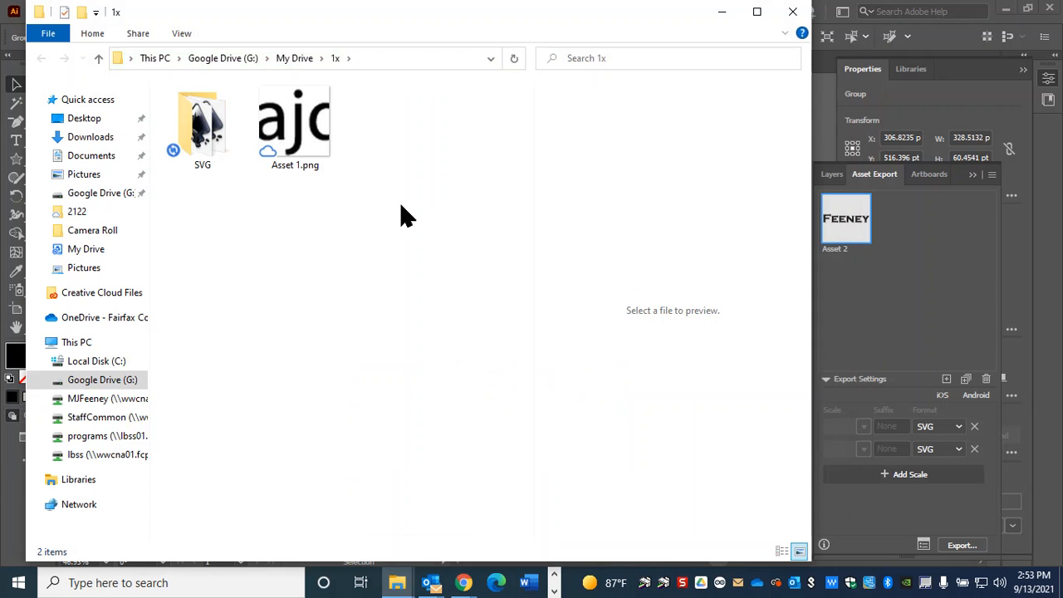
double_click(199, 132)
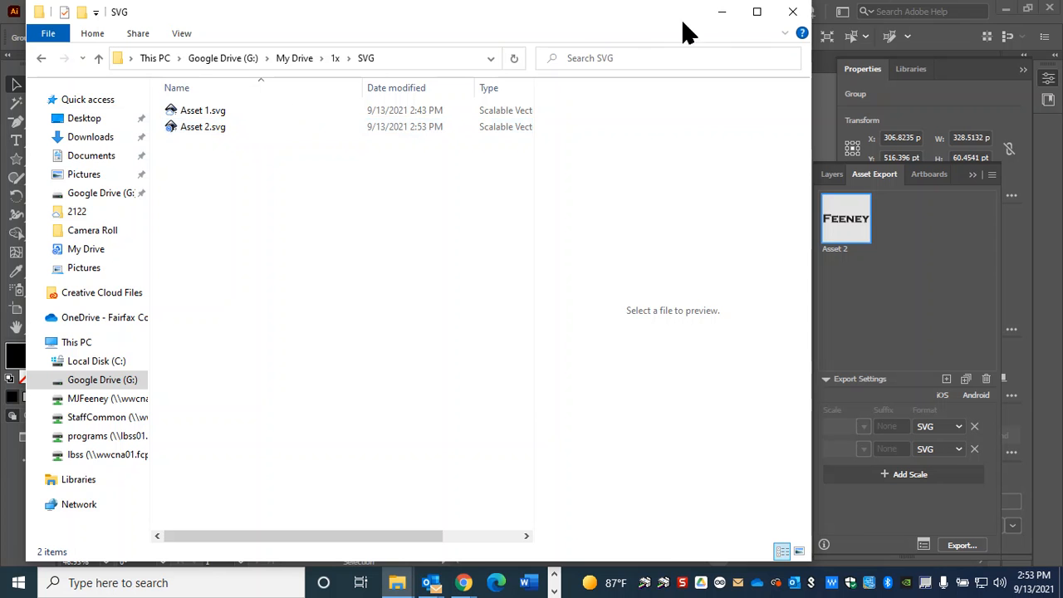
click(722, 16)
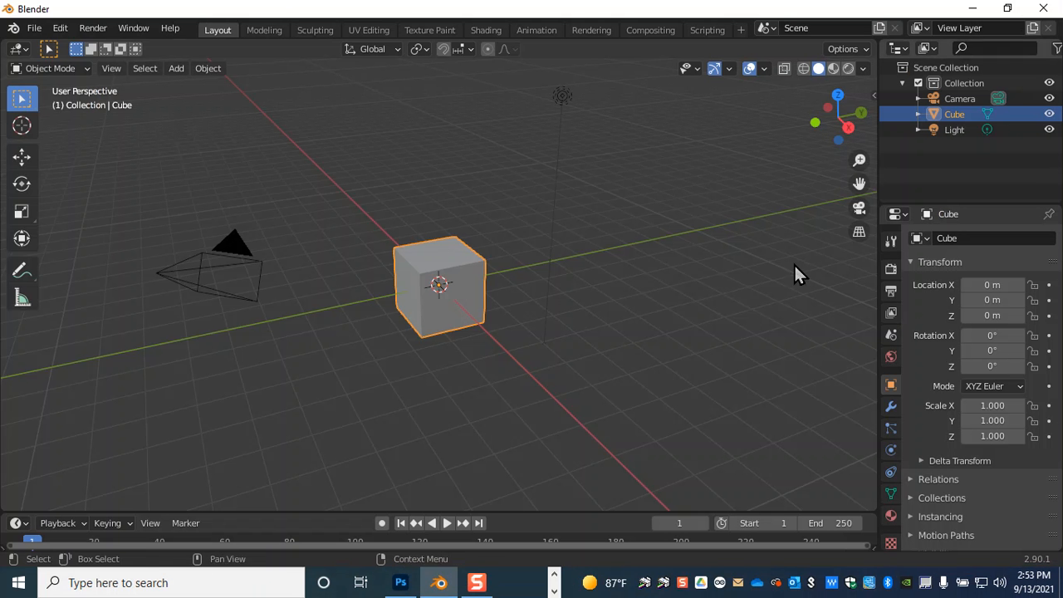
click(35, 30)
click(36, 36)
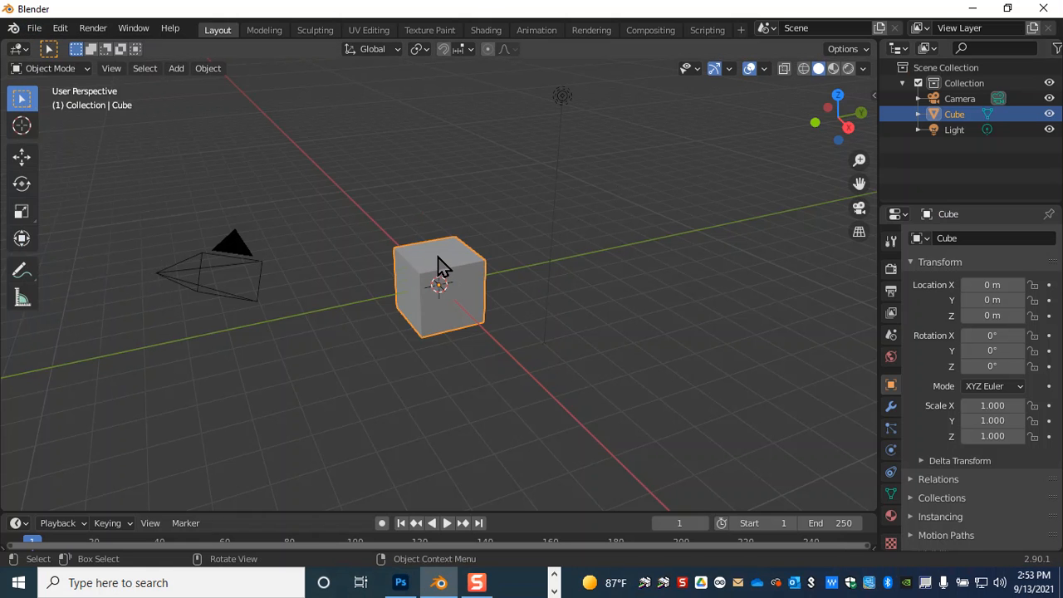
click(18, 586)
scroll(113, 420, down, 10)
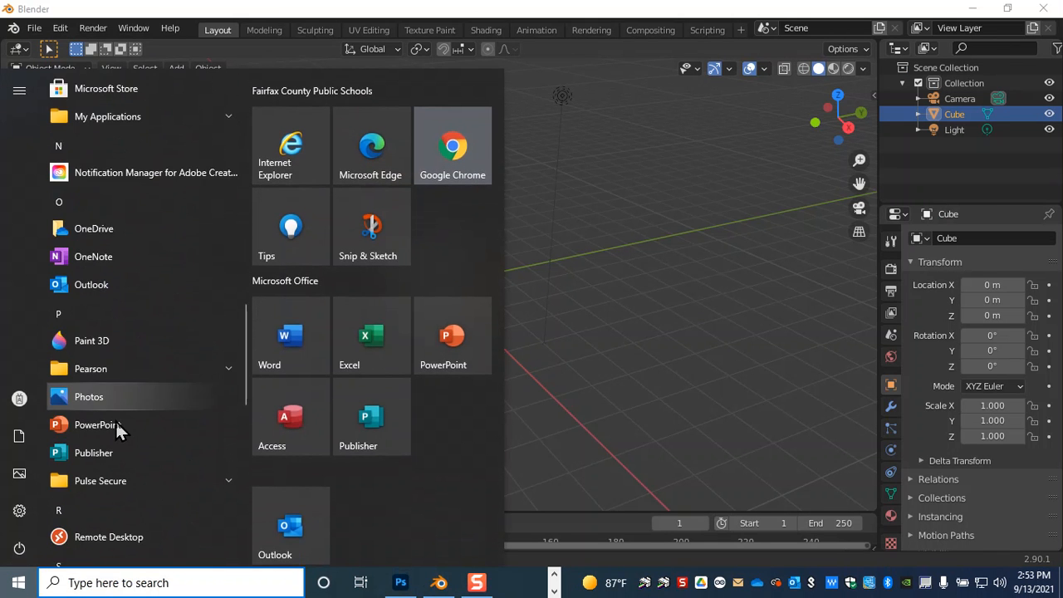
scroll(165, 214, up, 3)
click(156, 266)
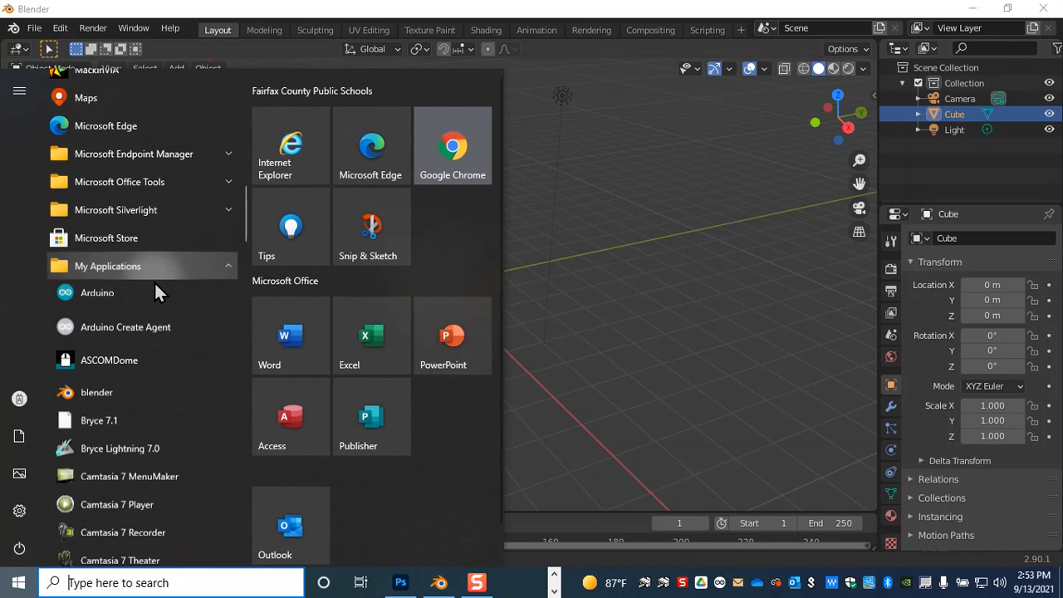
click(490, 12)
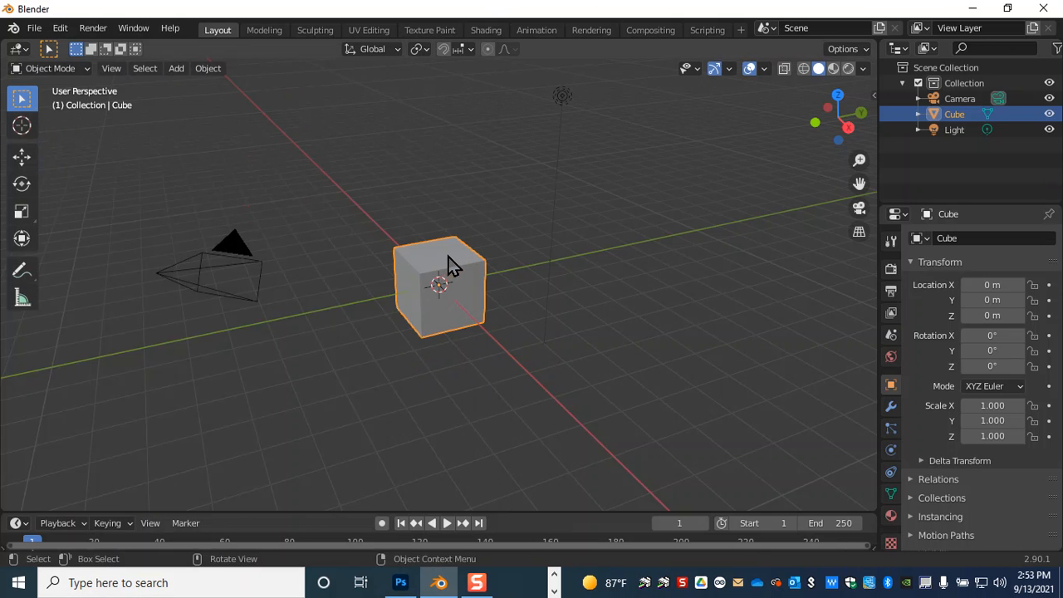
- In Blender, delete the default cube and import Asset 2.svg from G:\My Drive\1x\SVG\
key(Delete)
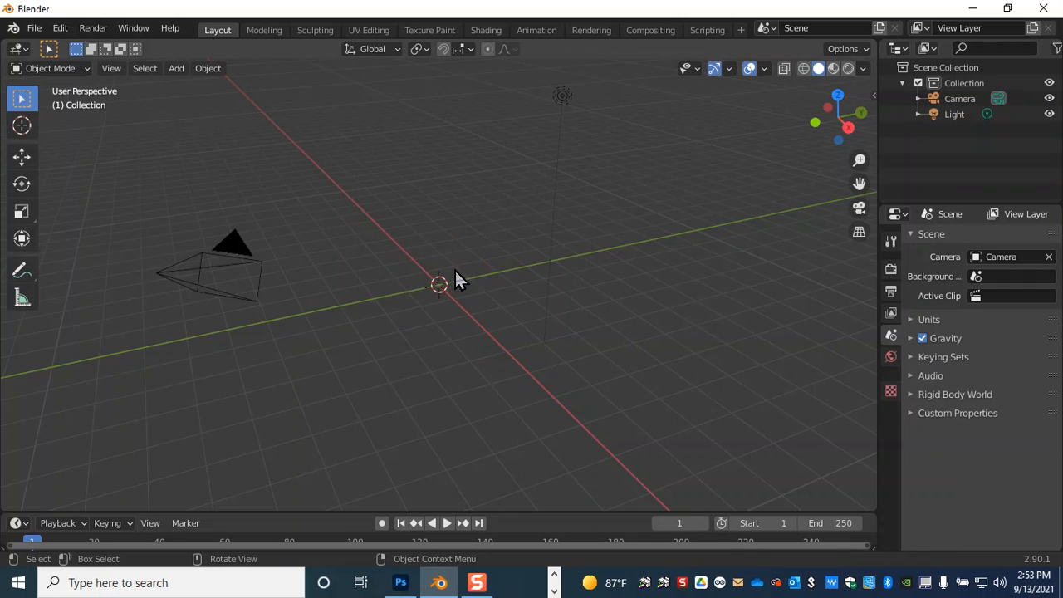
click(34, 28)
mouse_move(96, 239)
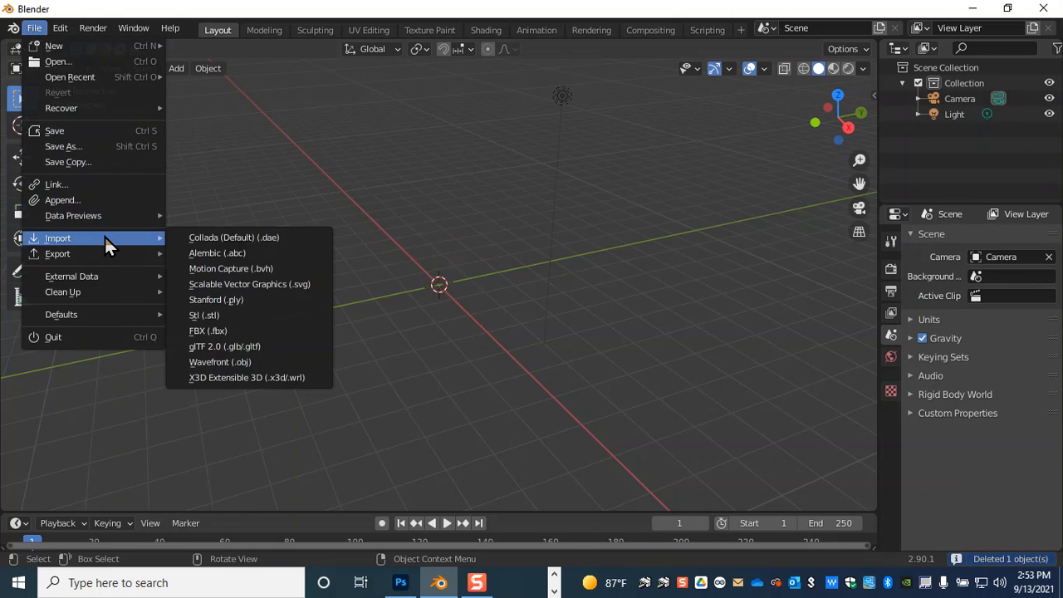
click(308, 285)
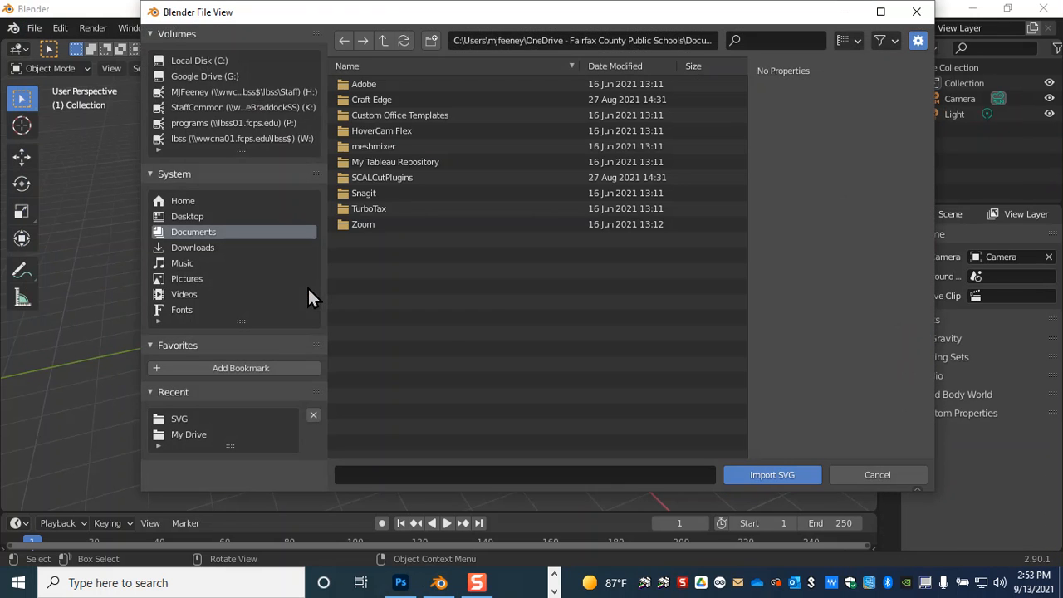
click(385, 40)
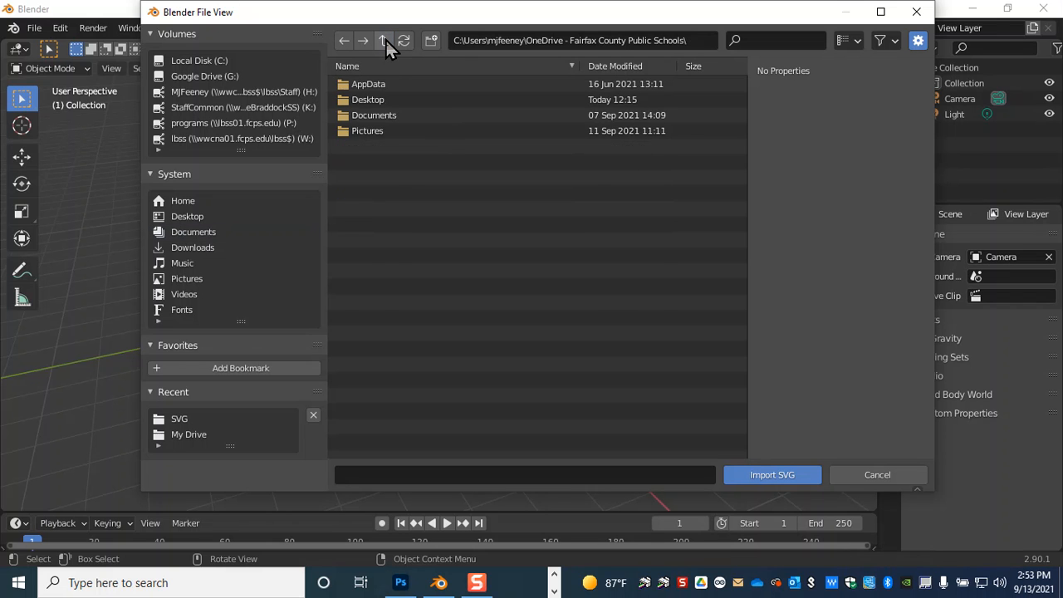
click(384, 40)
click(384, 40)
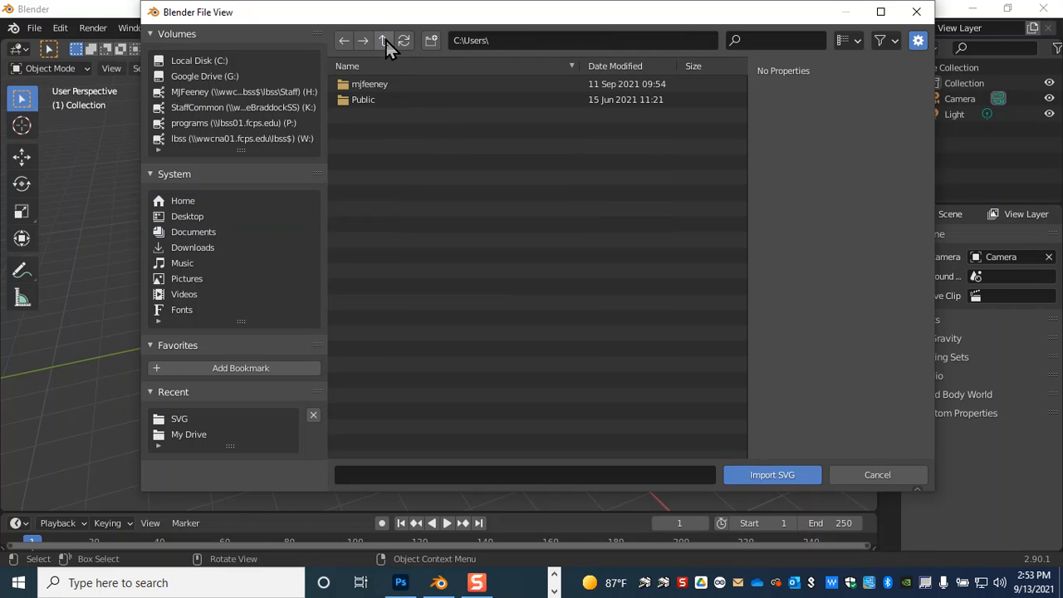
click(209, 73)
click(367, 84)
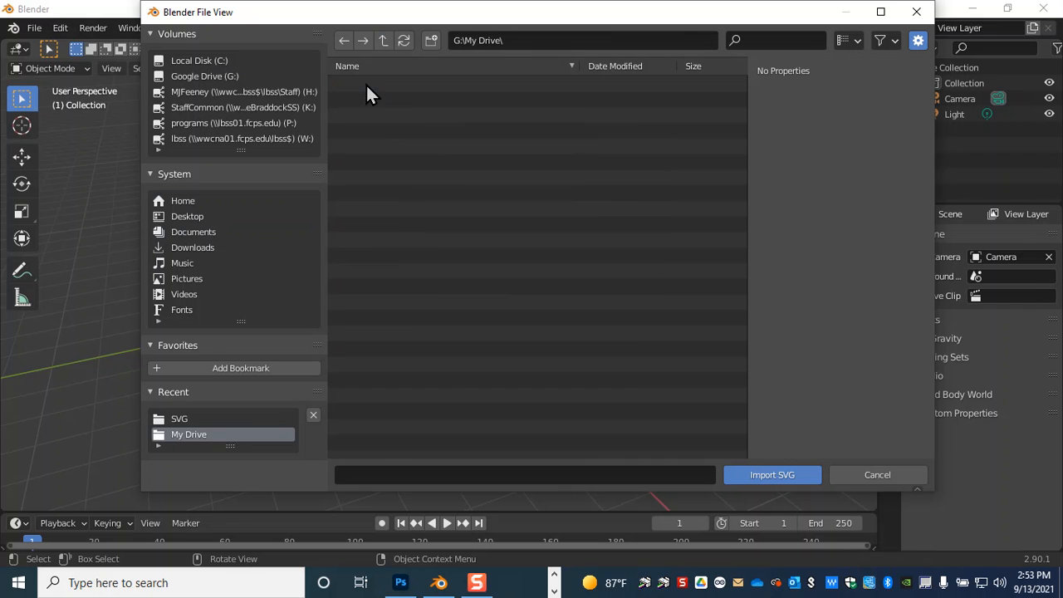
double_click(355, 101)
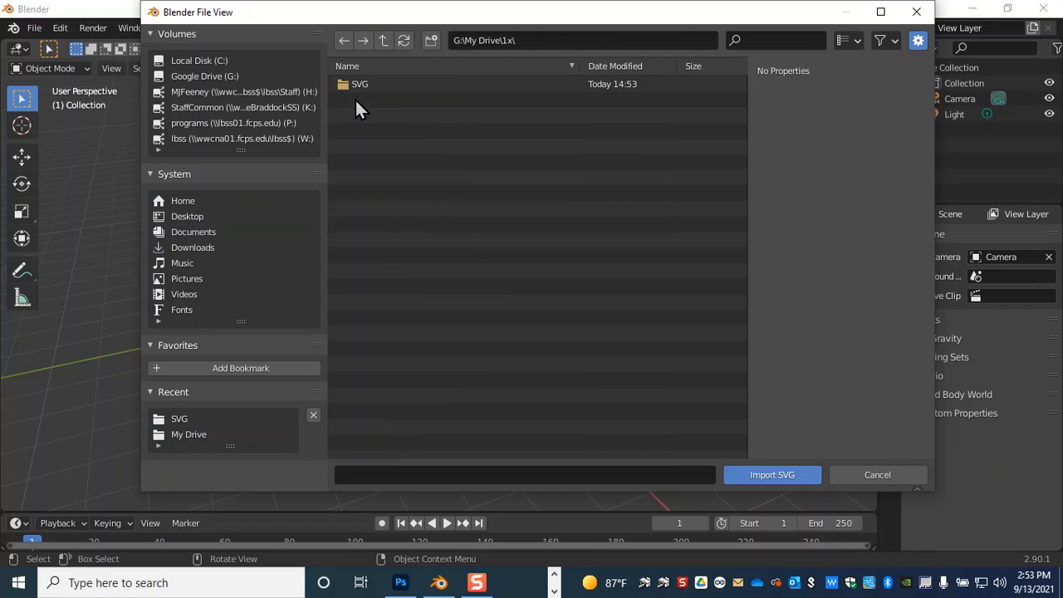
double_click(355, 84)
click(352, 99)
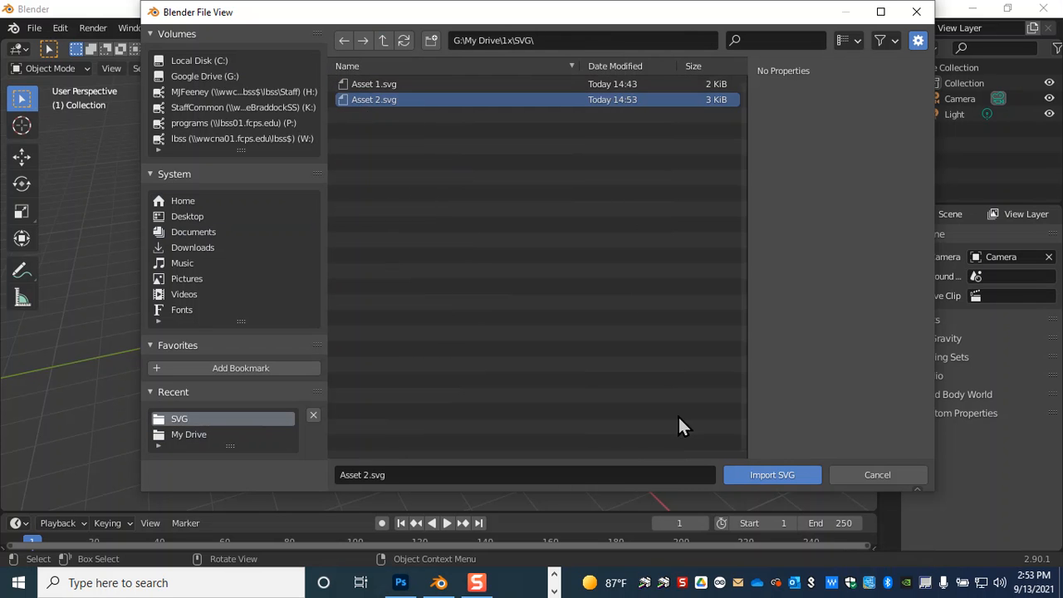
click(772, 474)
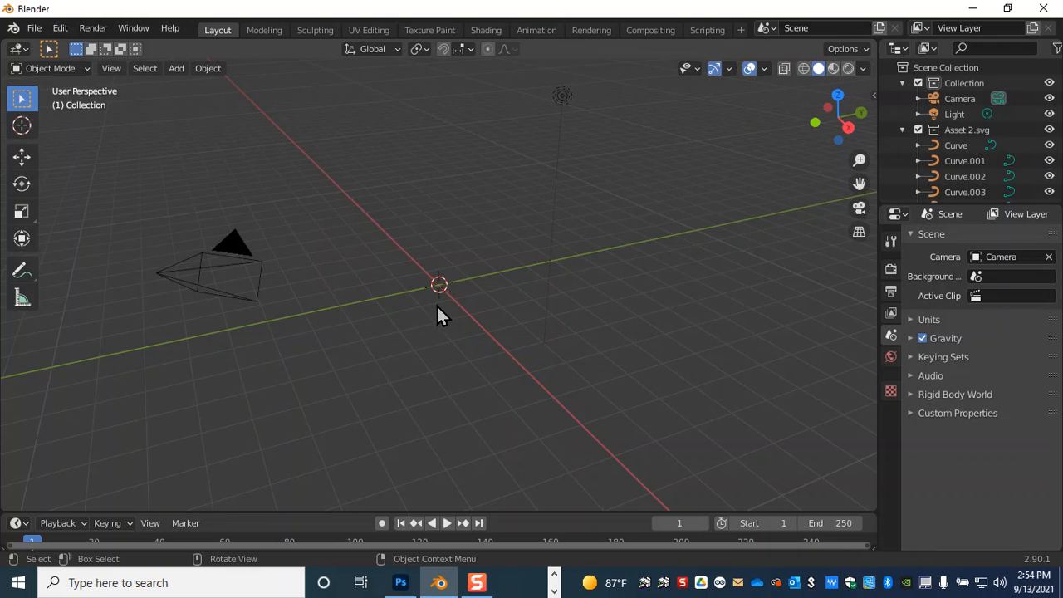
- Select the imported letter curves at the world origin, and reduce the selection to the first letter's curve
drag(421, 247, 499, 337)
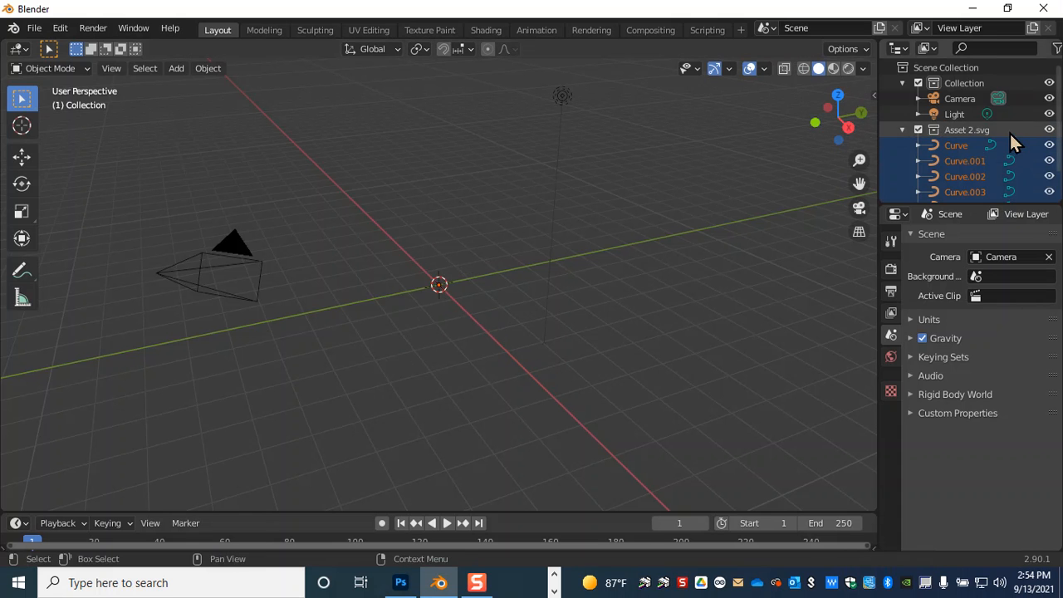
scroll(996, 170, down, 2)
scroll(996, 180, up, 2)
scroll(997, 154, down, 2)
scroll(462, 296, up, 10)
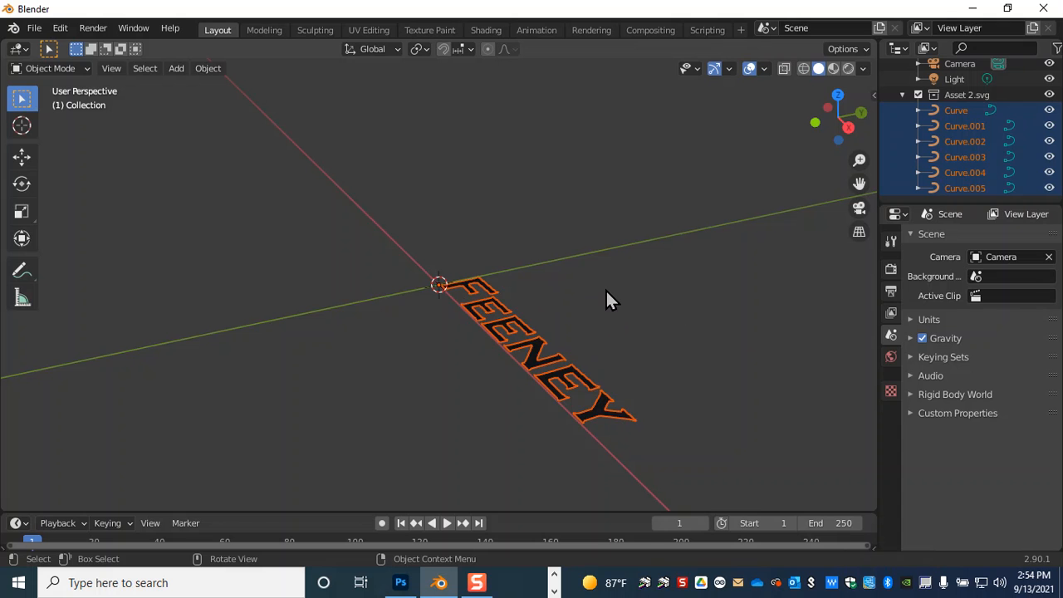
click(486, 292)
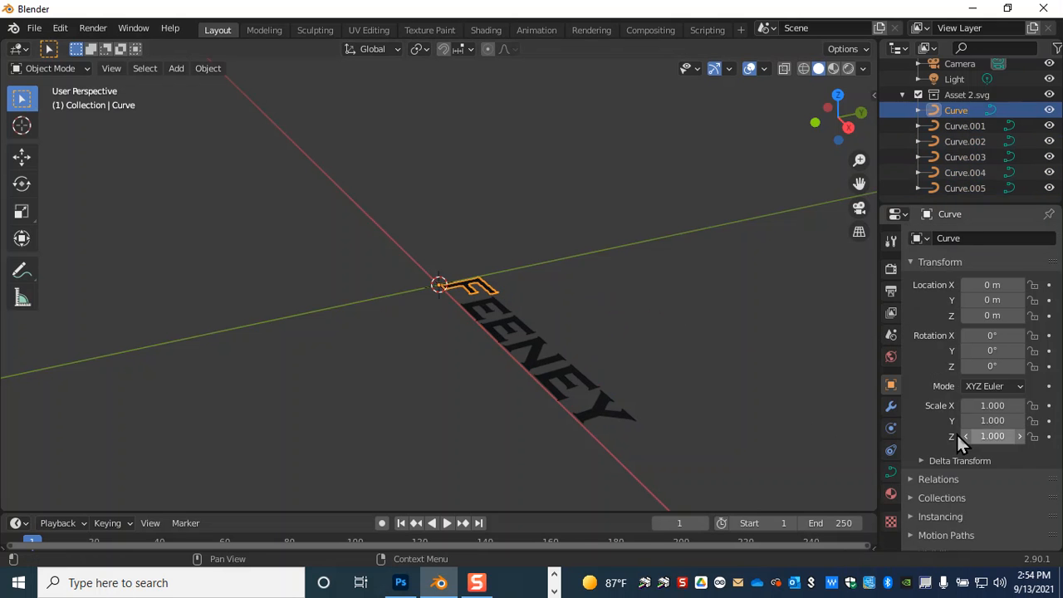
- Extrude the first letter's curve by 0.01 m in its curve geometry settings
click(495, 304)
click(484, 285)
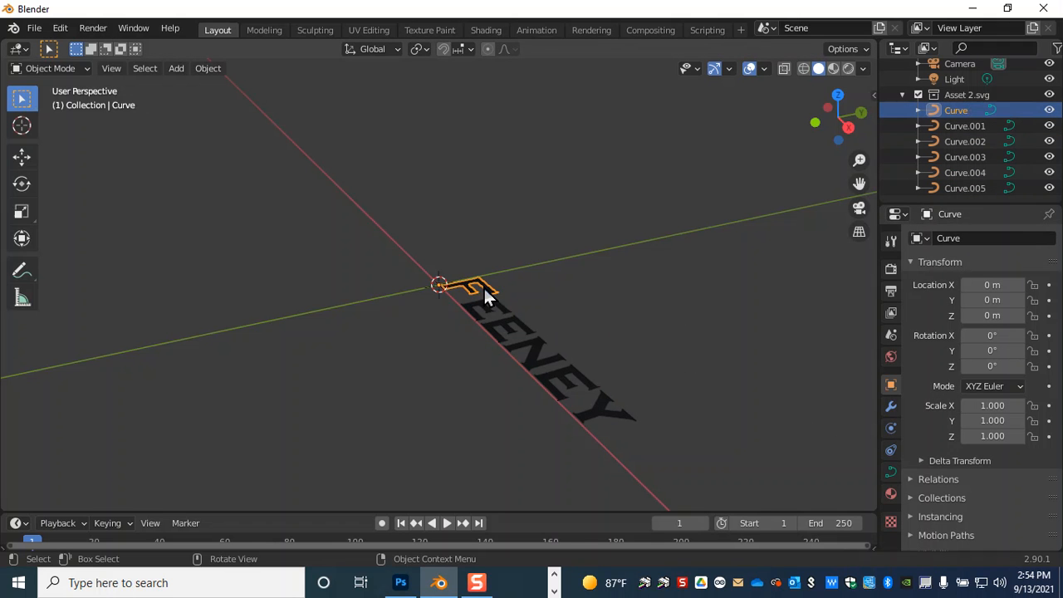
click(891, 471)
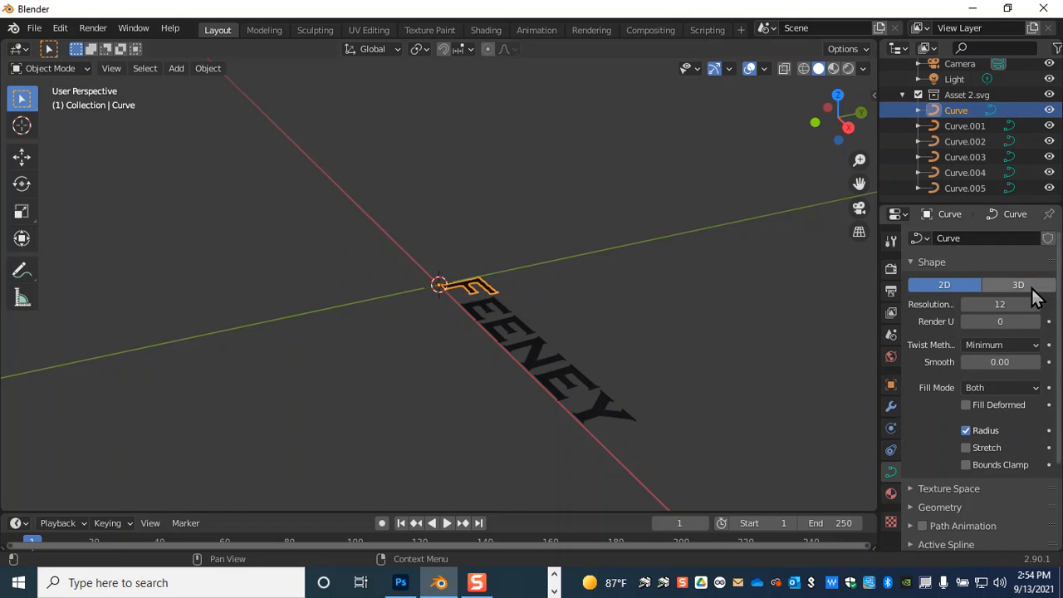
click(911, 506)
scroll(945, 448, down, 3)
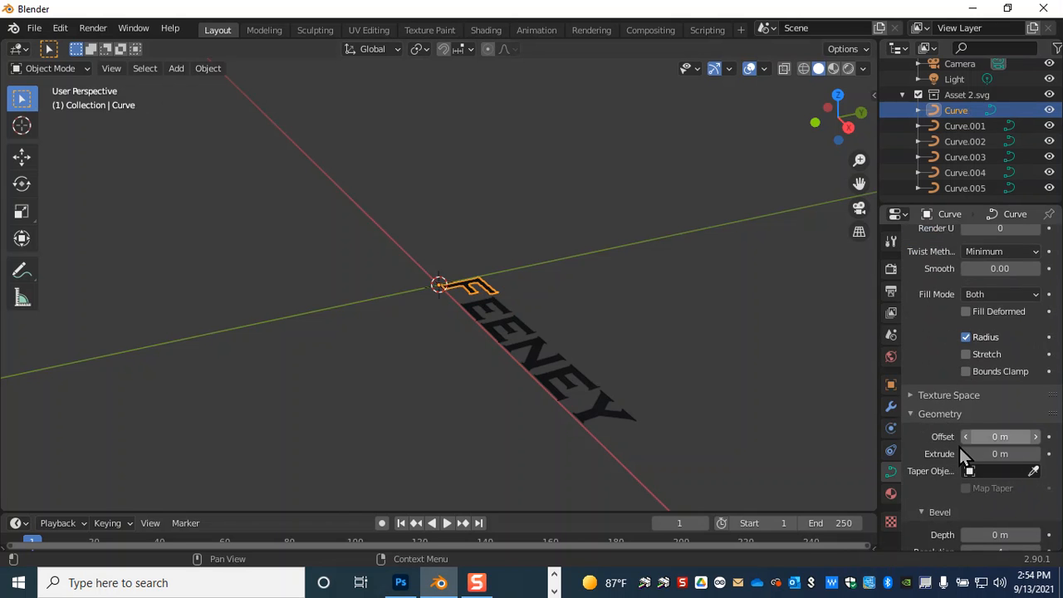
scroll(951, 314, up, 3)
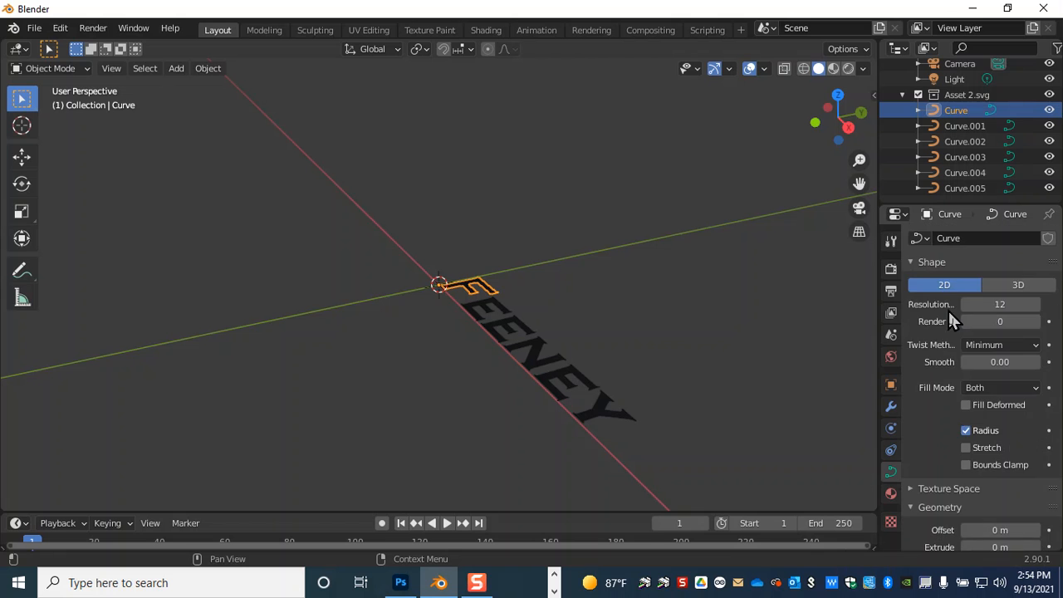
click(908, 261)
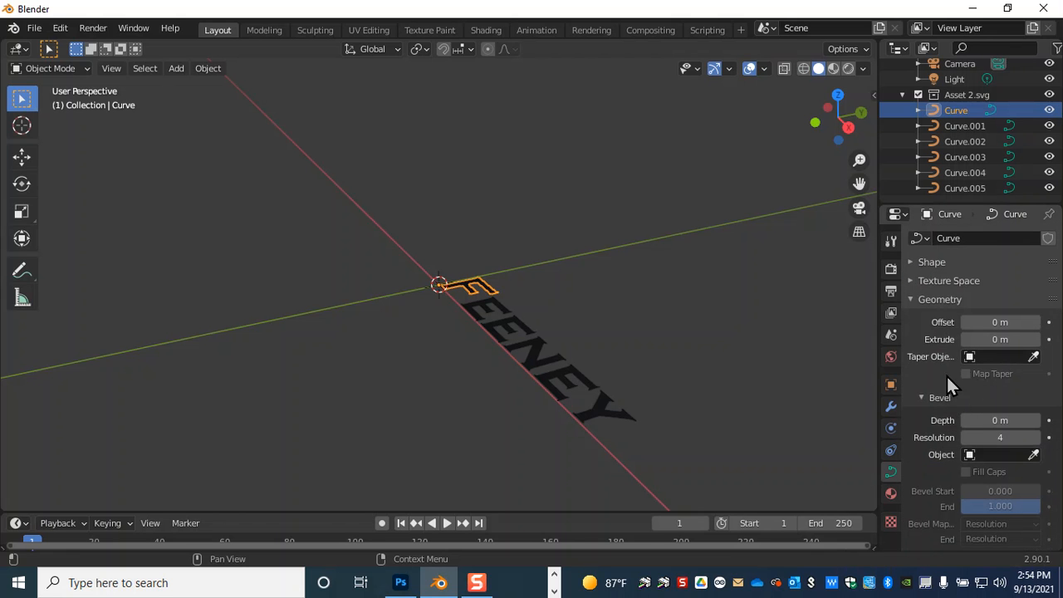
click(1034, 341)
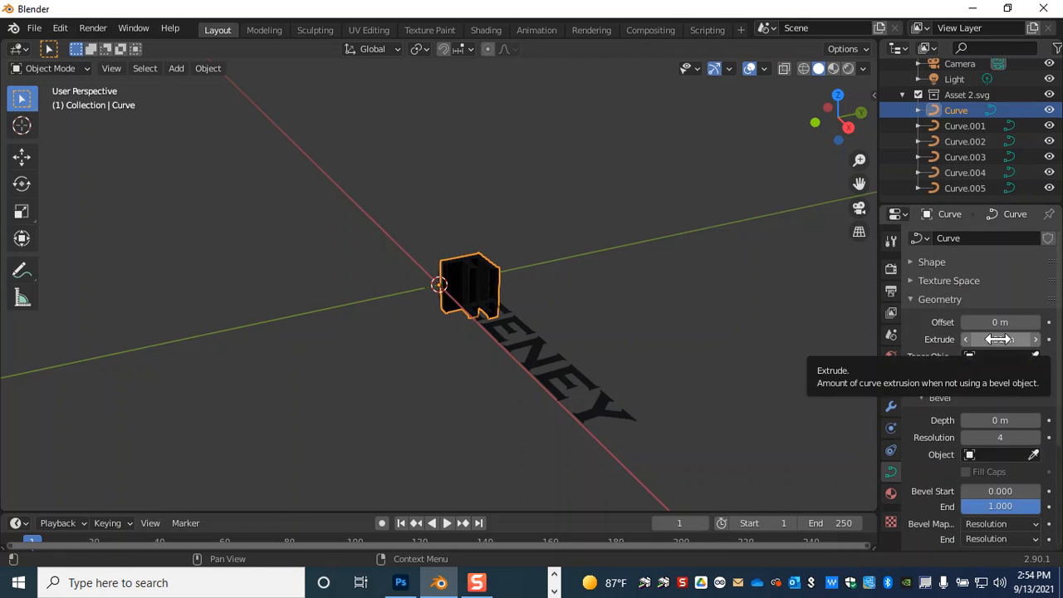
- Select the five remaining flat letters with the last letter active, and set the extrusion to 0.01 m
middle_drag(365, 332, 432, 429)
click(500, 292)
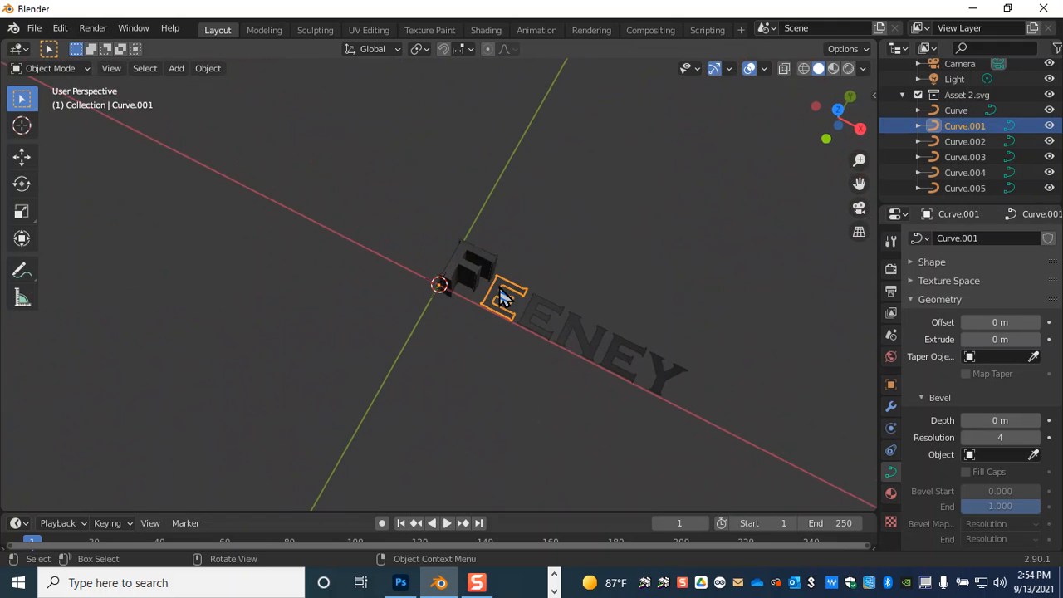
shift+click(542, 312)
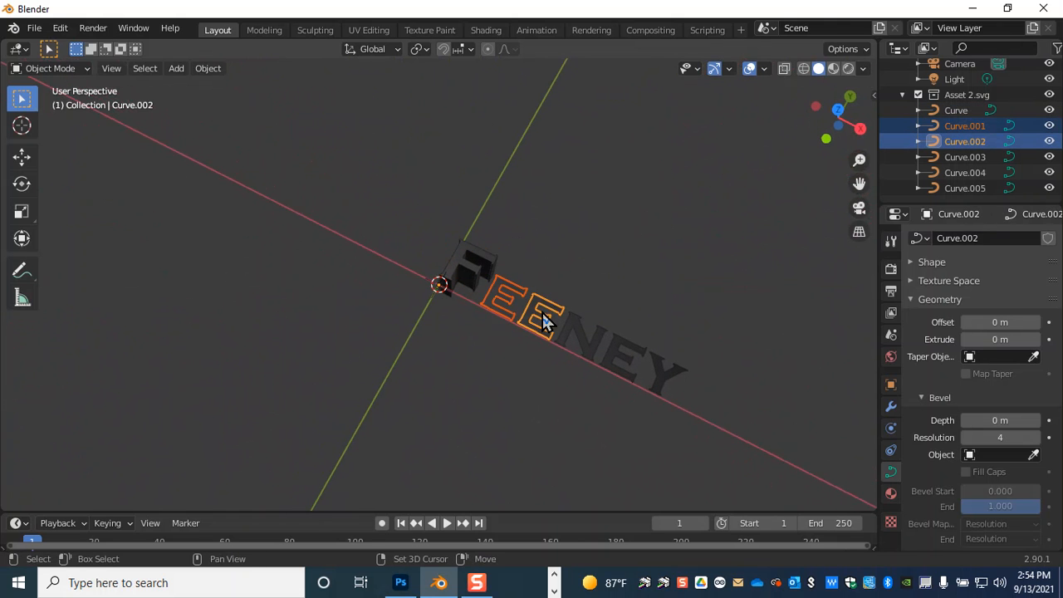
shift+click(596, 337)
shift+click(632, 359)
shift+click(662, 375)
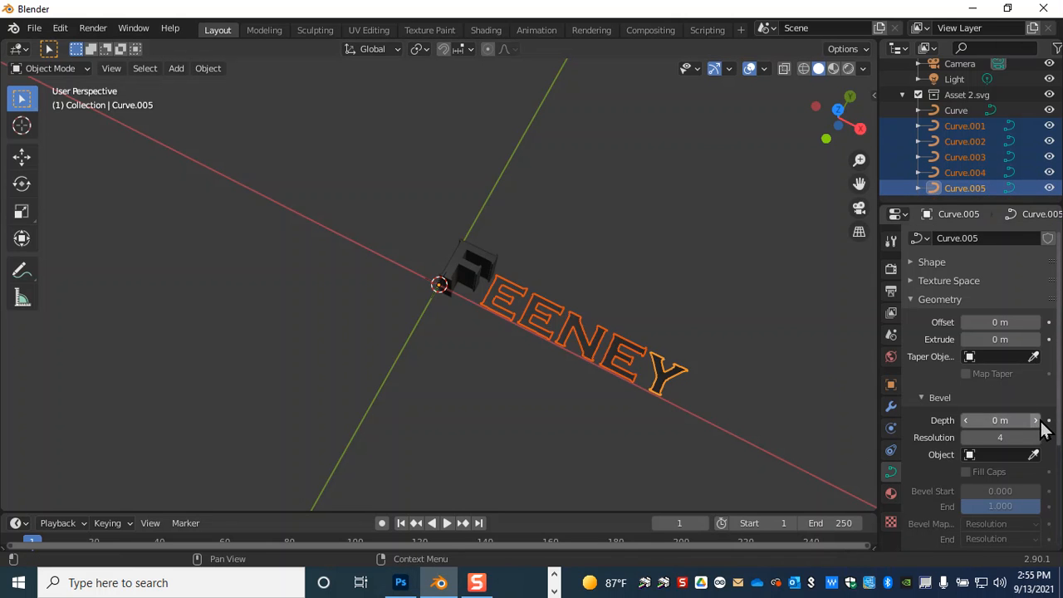
click(1038, 339)
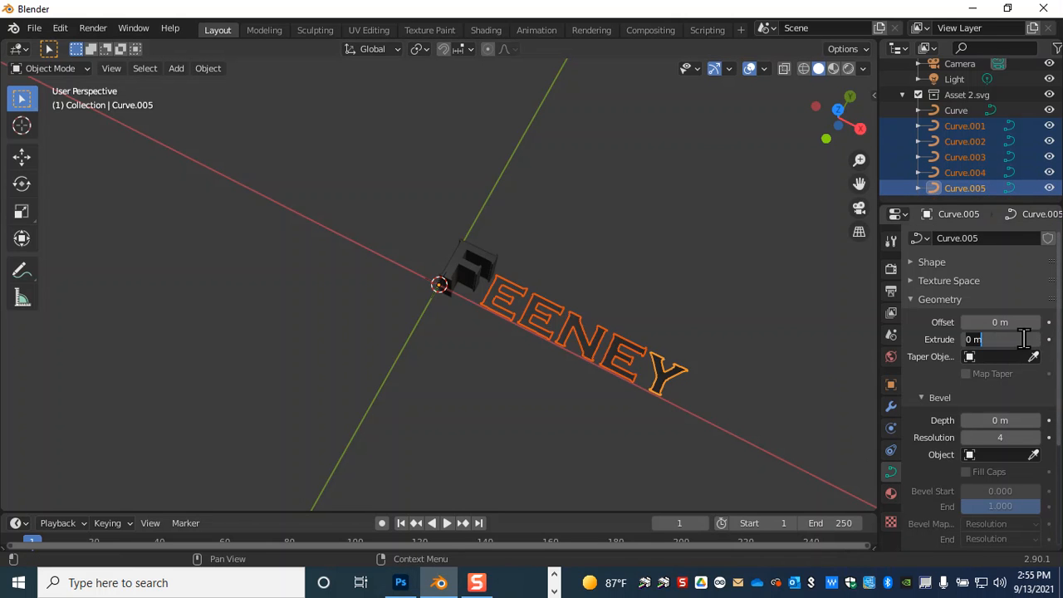
key(Escape)
click(1035, 340)
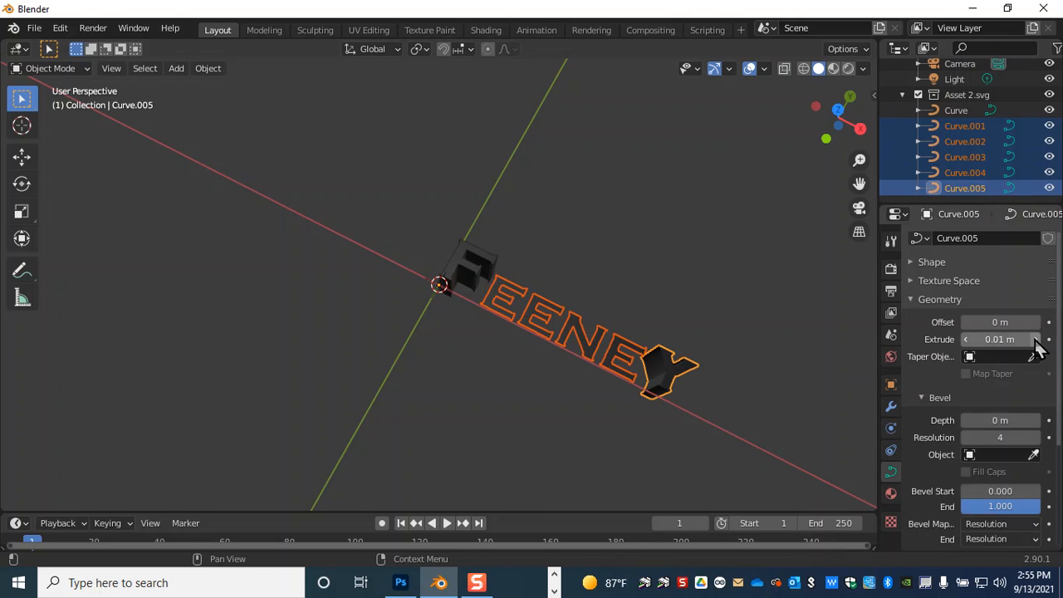
- Extrude each of the four flat letters between the first and last one individually by 0.01 m
click(621, 355)
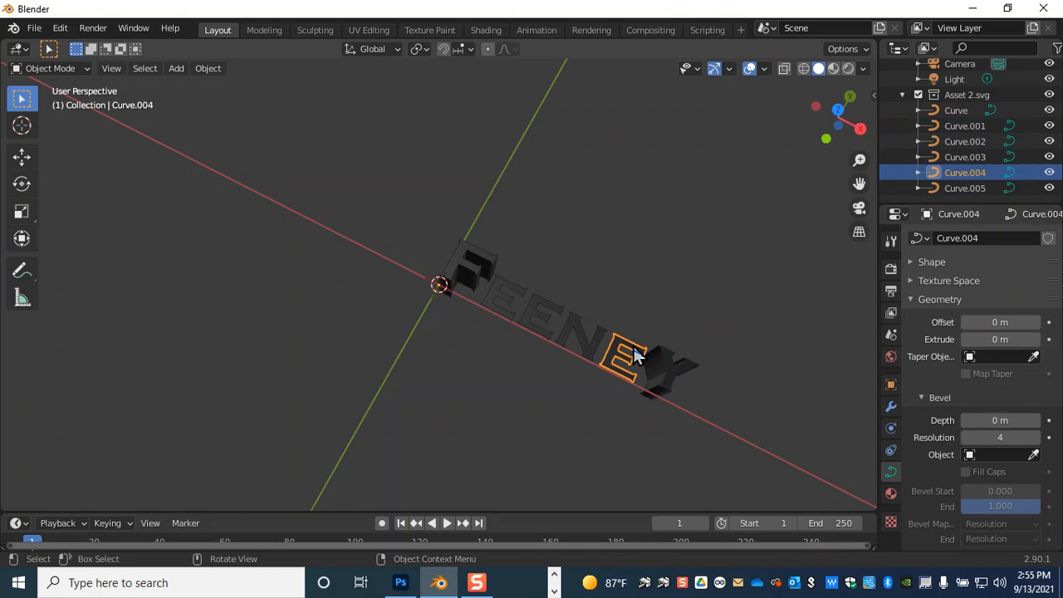
click(1035, 339)
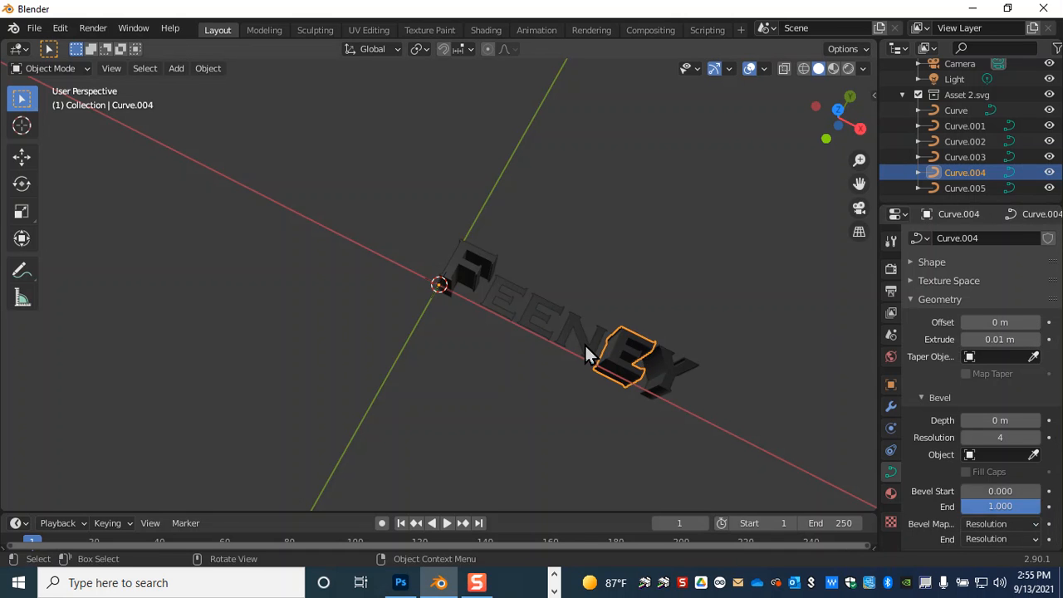
click(585, 343)
click(1034, 339)
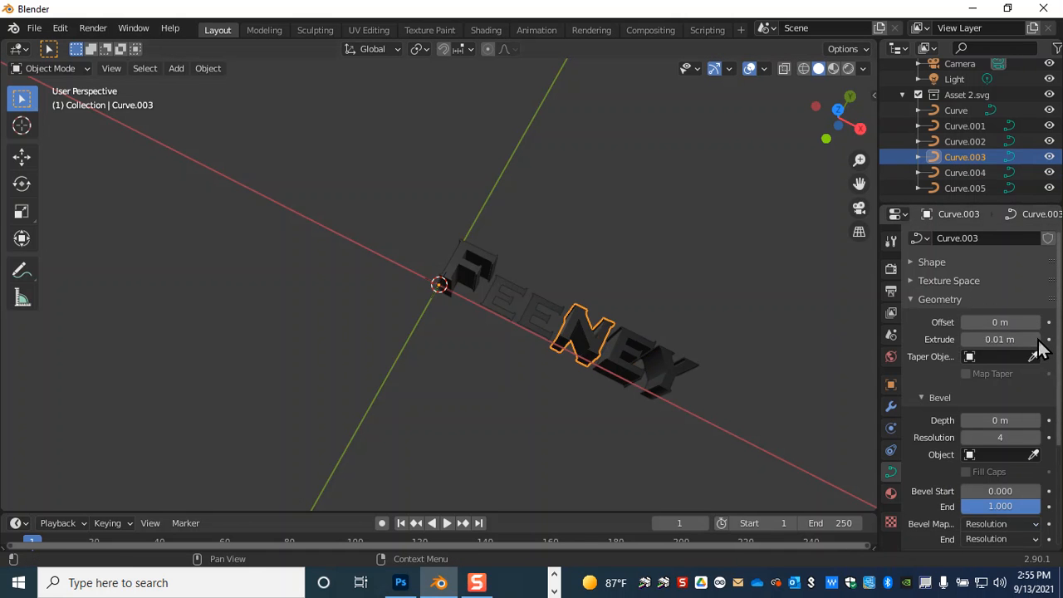
click(525, 314)
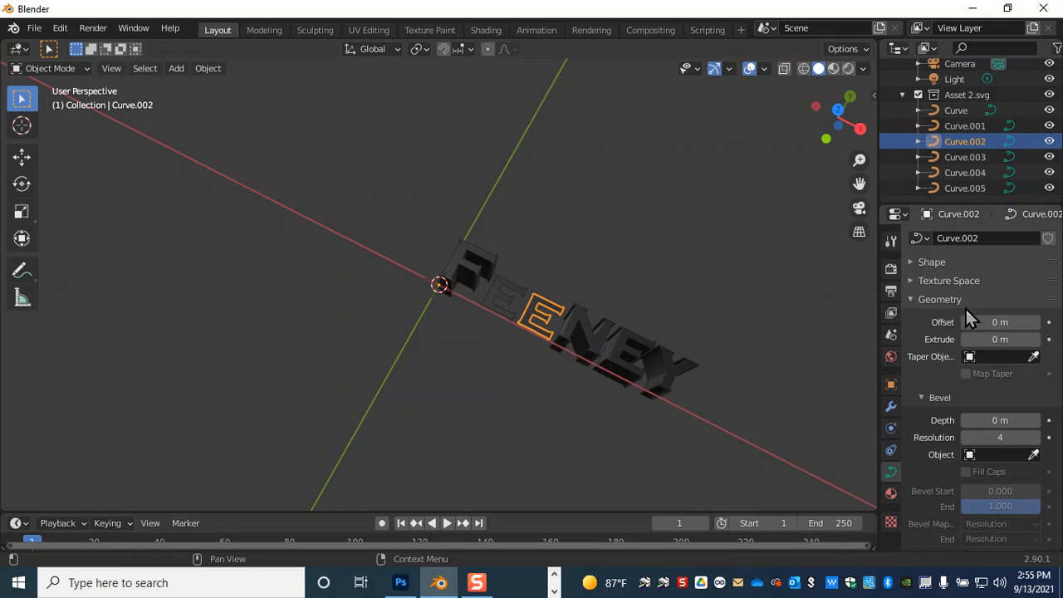
click(1034, 339)
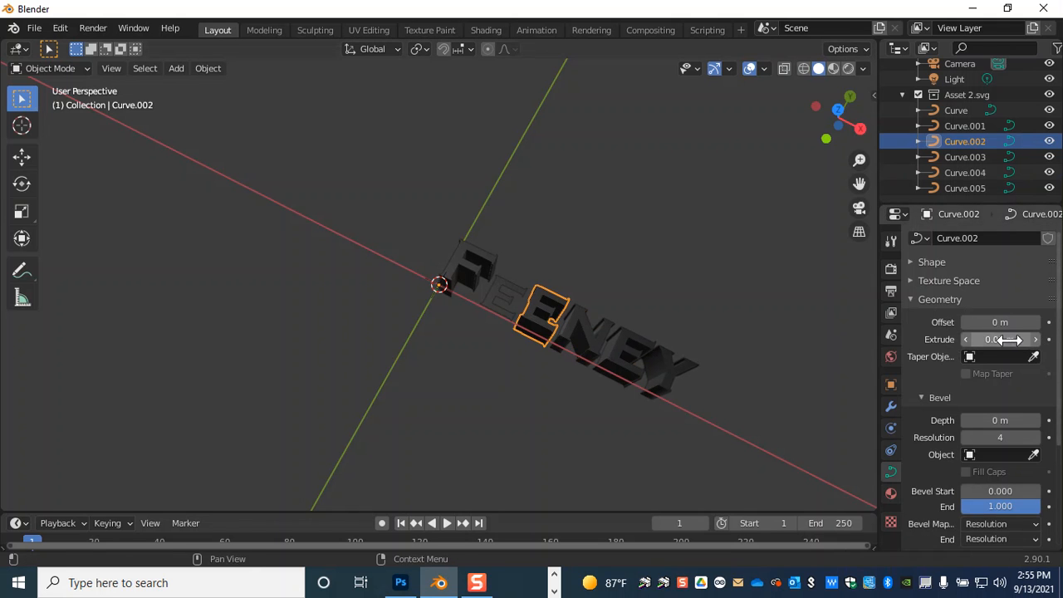
click(503, 299)
click(1036, 347)
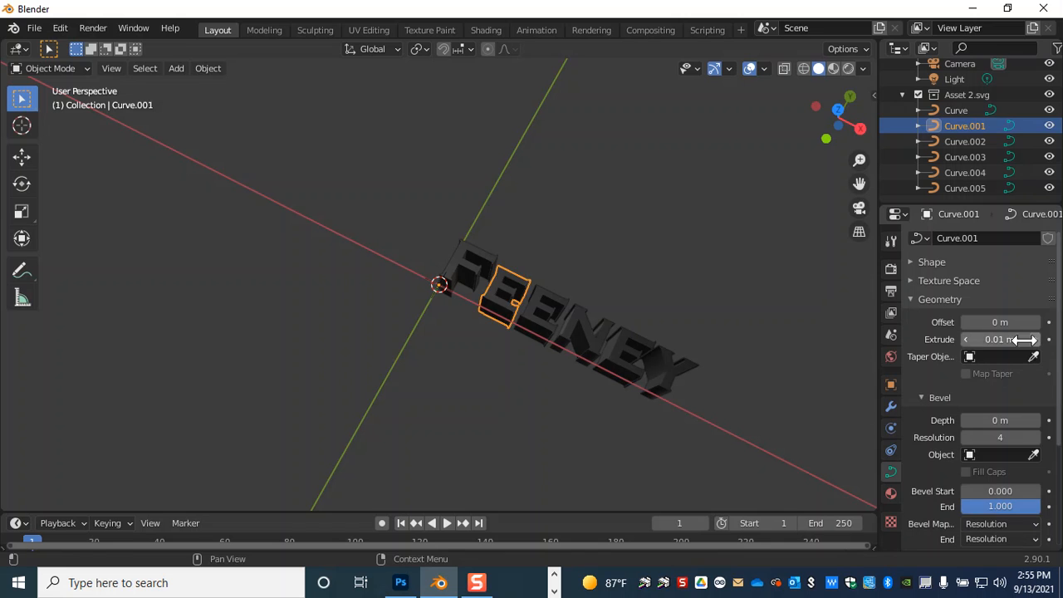
- Select all the extruded letters, examine the lettering from far and near, and deselect it
drag(390, 197, 722, 447)
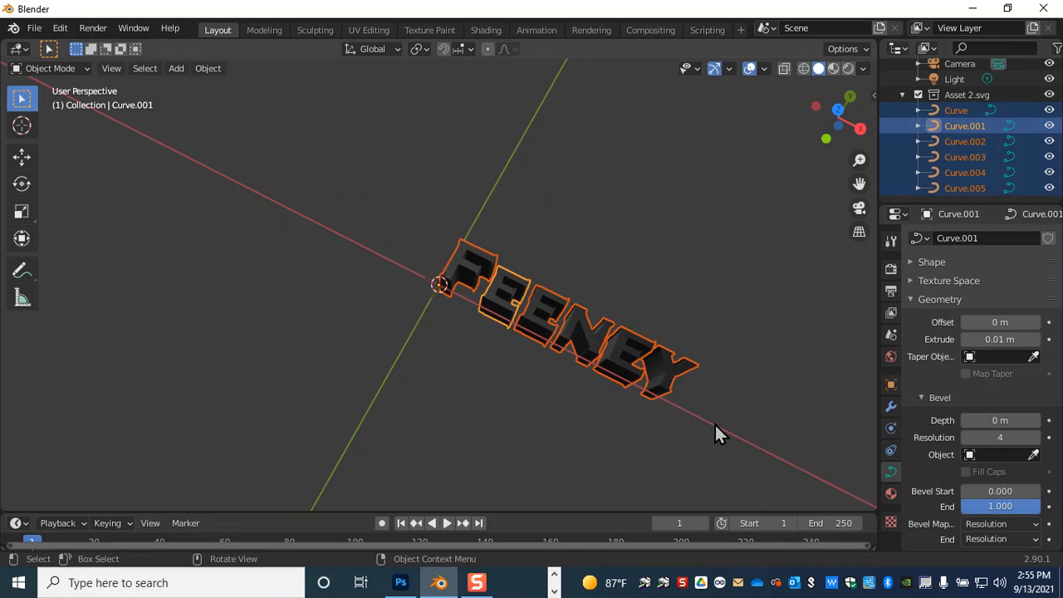
scroll(644, 272, down, 4)
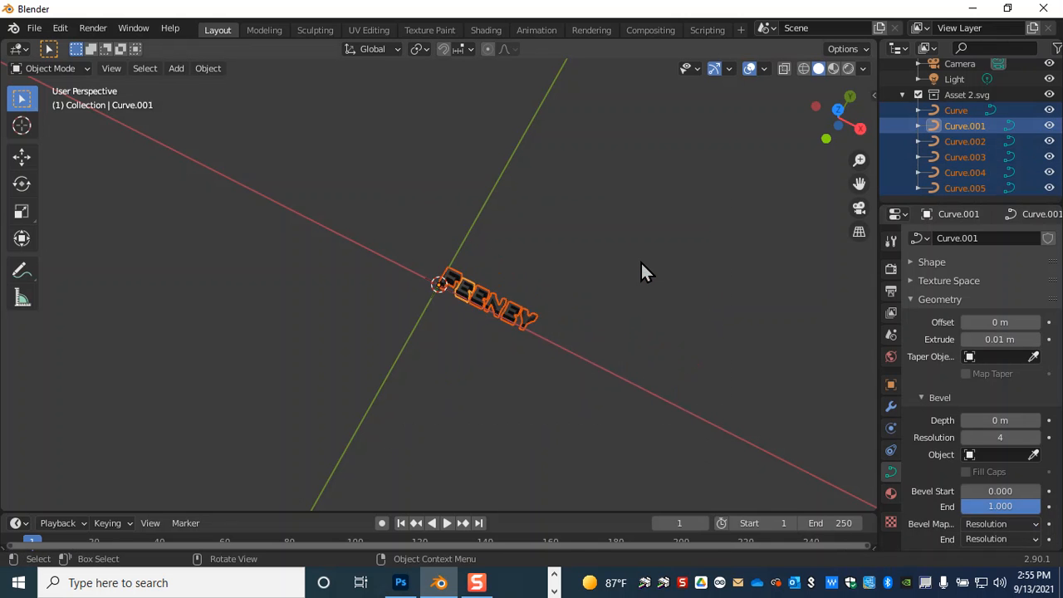
scroll(645, 272, up, 9)
scroll(658, 229, down, 3)
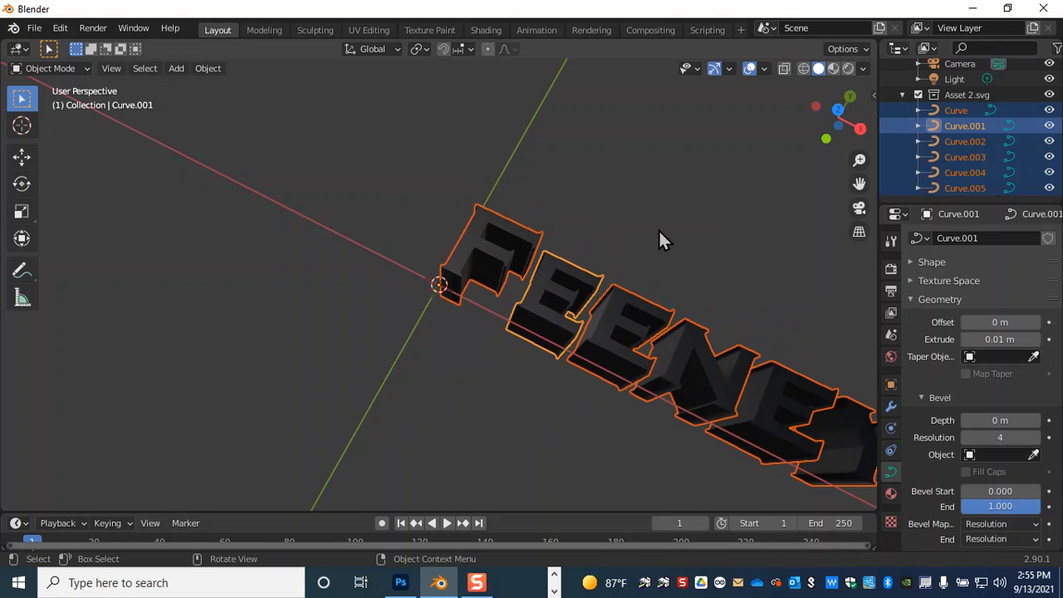
click(662, 224)
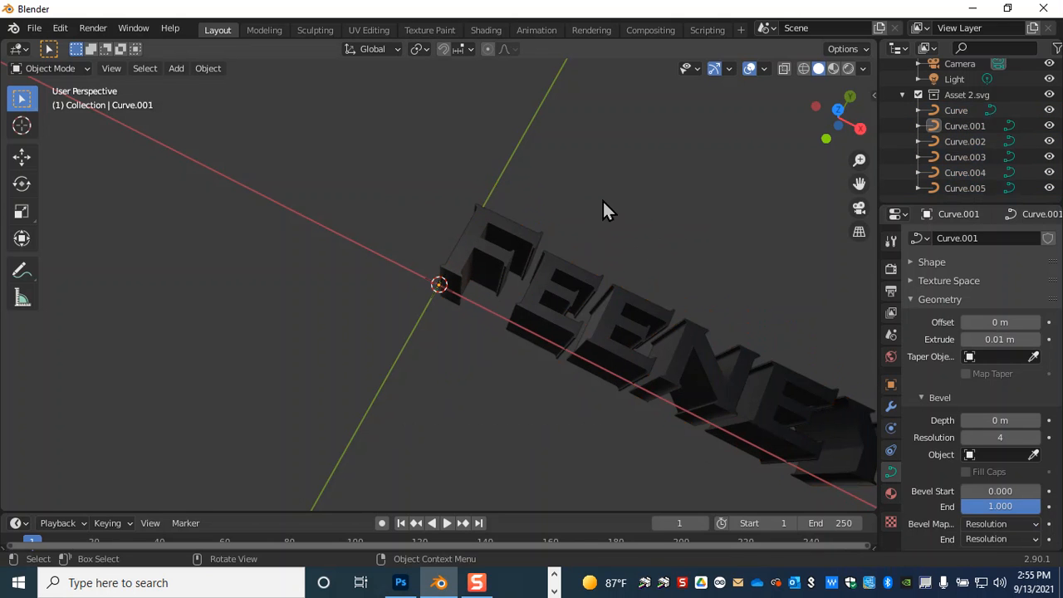